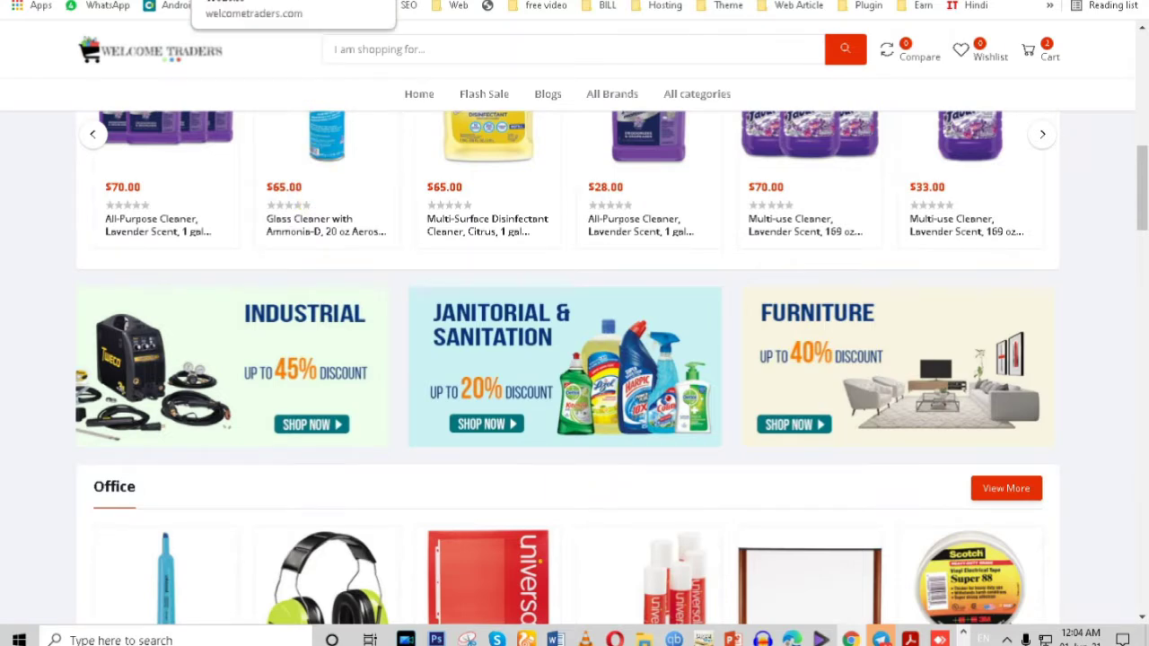
Step: Switch from the storefront to the Active eCommerce admin dashboard tab
click(207, 6)
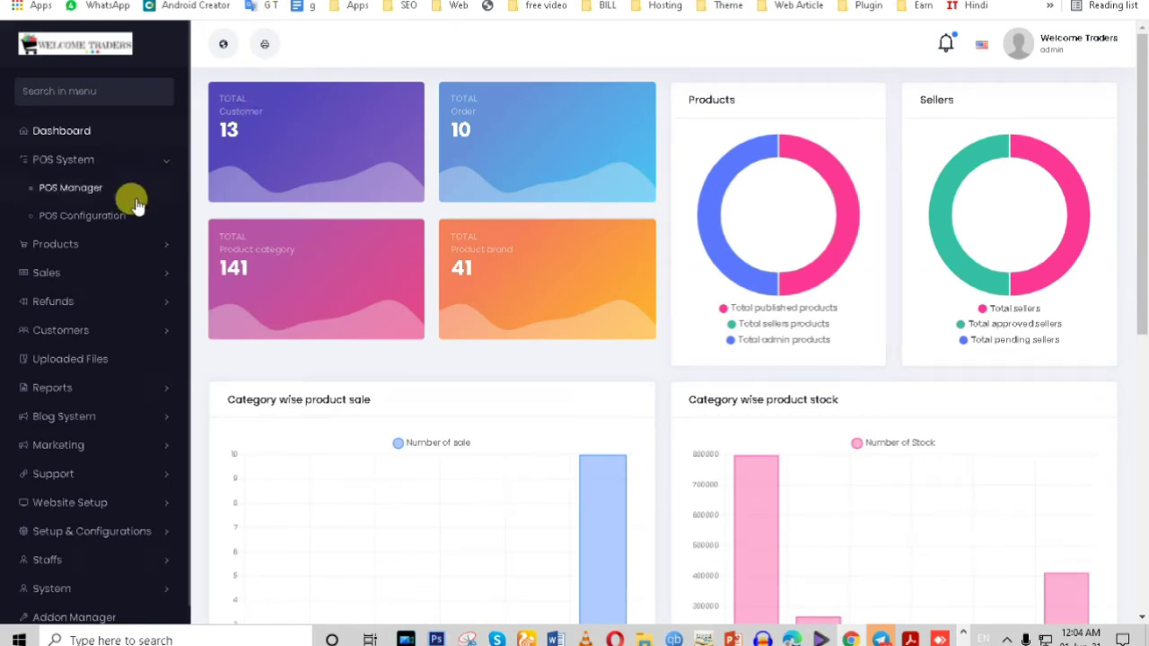
key(alt+Left)
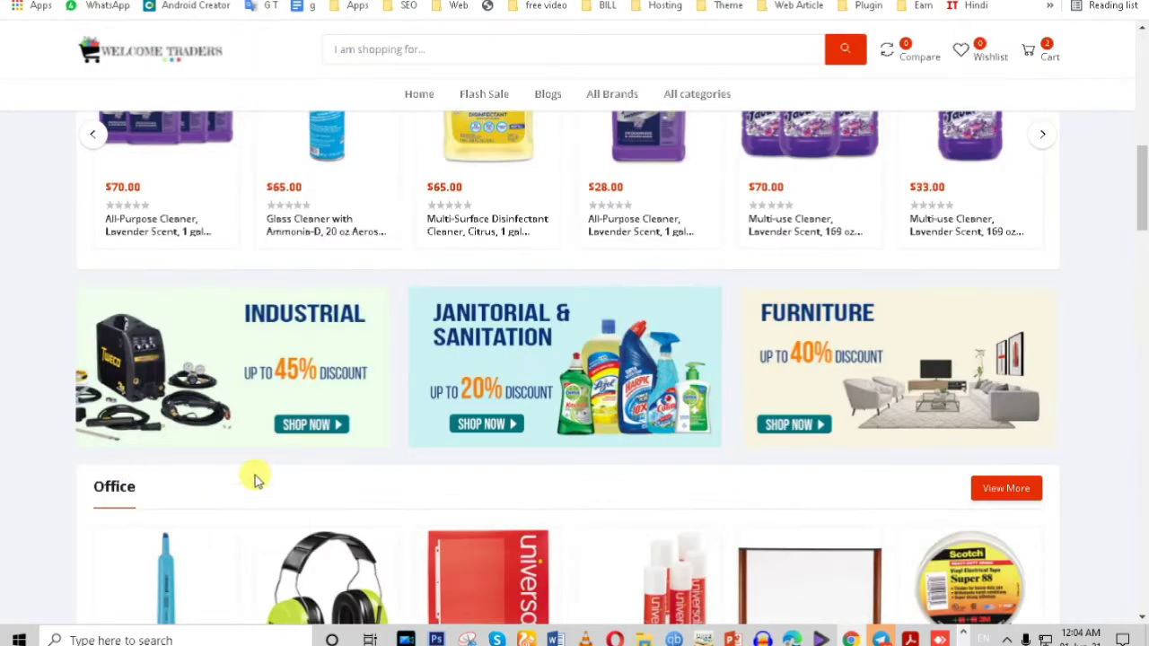
scroll(451, 357, up, 2)
scroll(451, 357, up, 2)
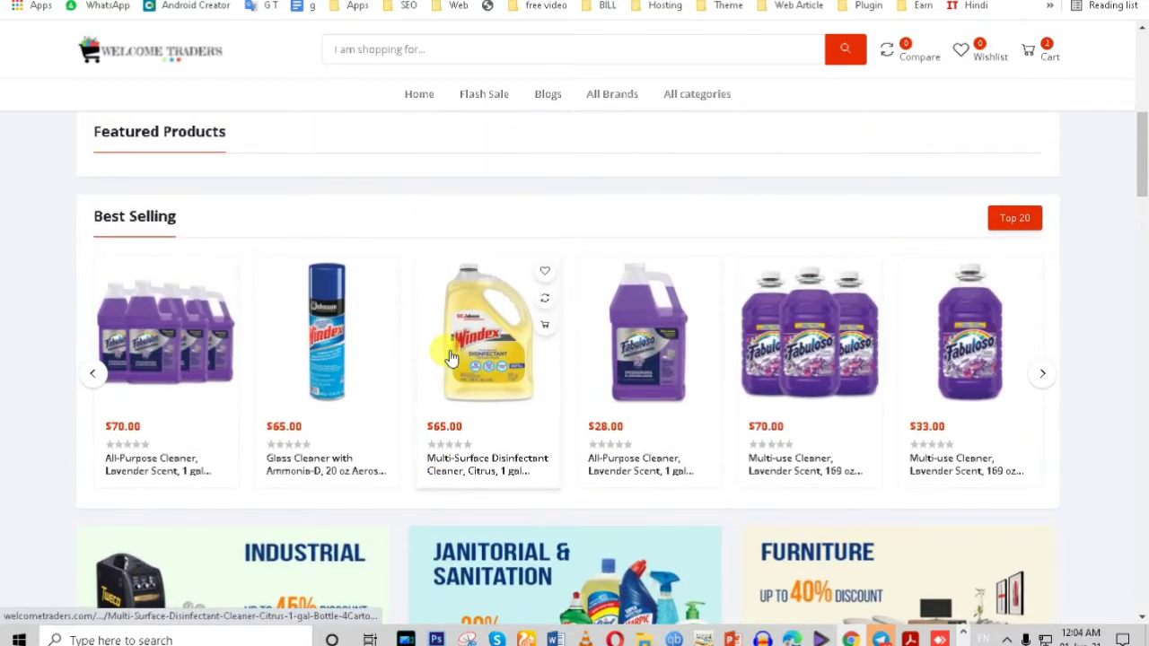
scroll(452, 357, up, 2)
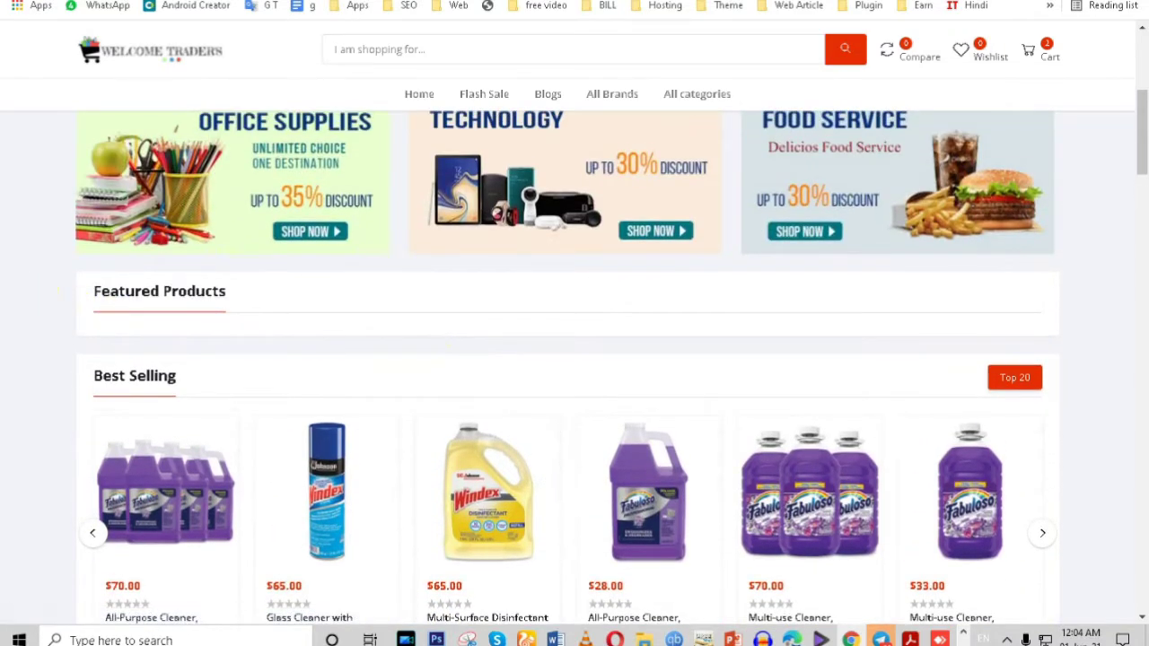
scroll(364, 272, down, 5)
key(alt+Right)
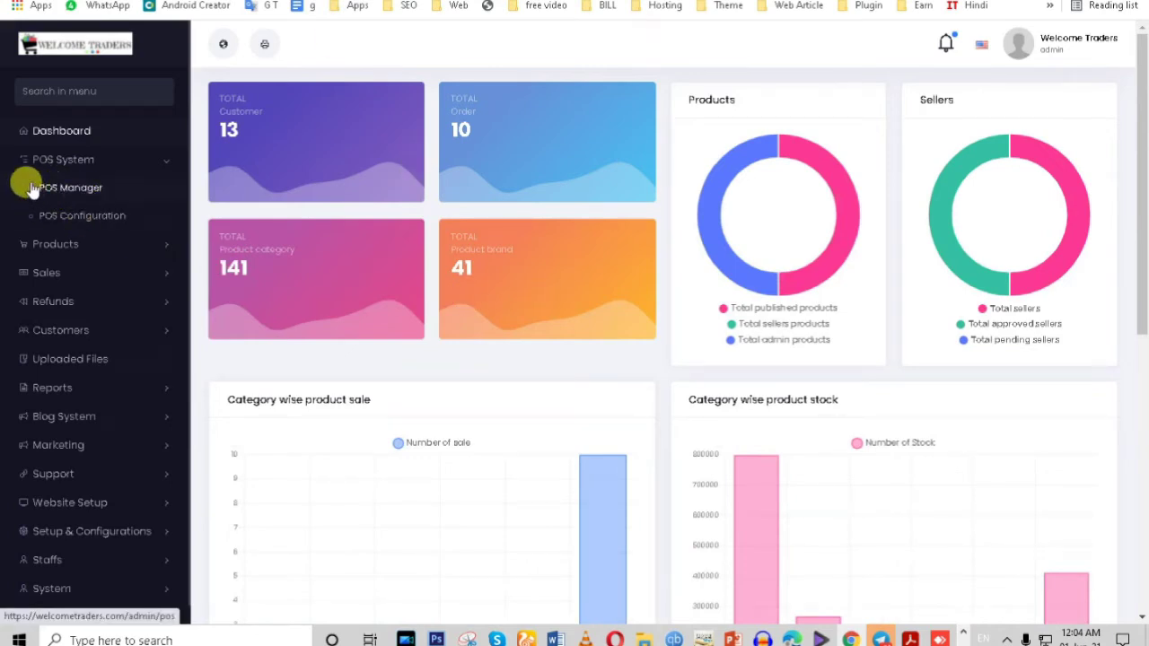
Step: Expand POS System in the admin sidebar to list POS Manager and POS Configuration
drag(22, 179, 179, 218)
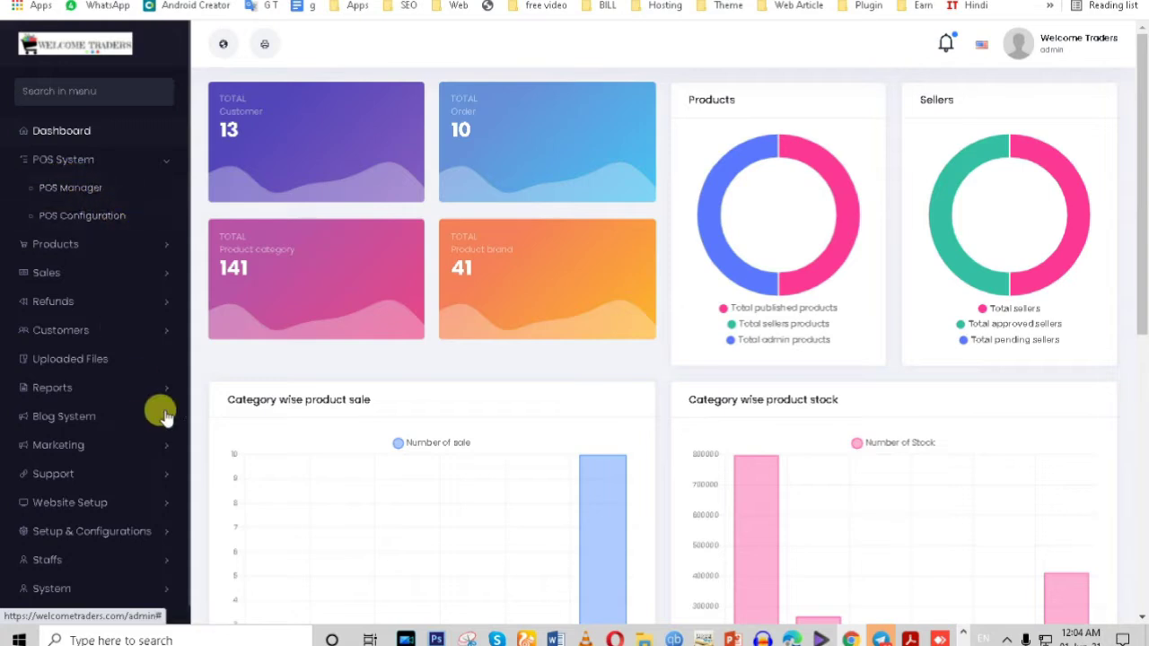
scroll(158, 421, down, 2)
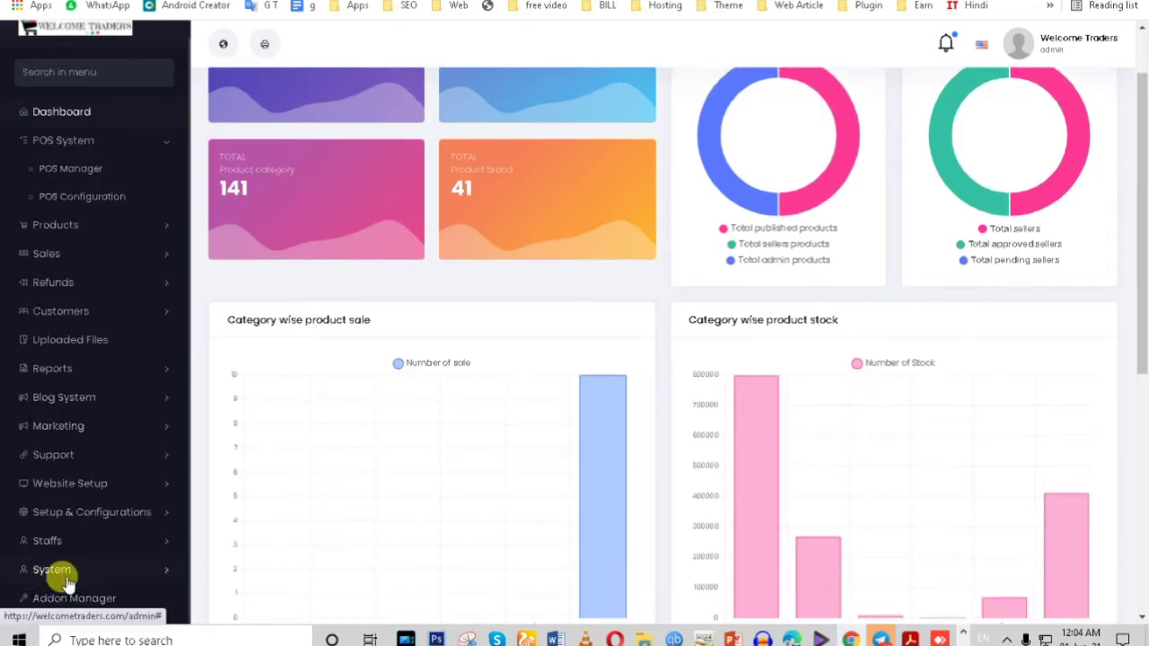
click(81, 542)
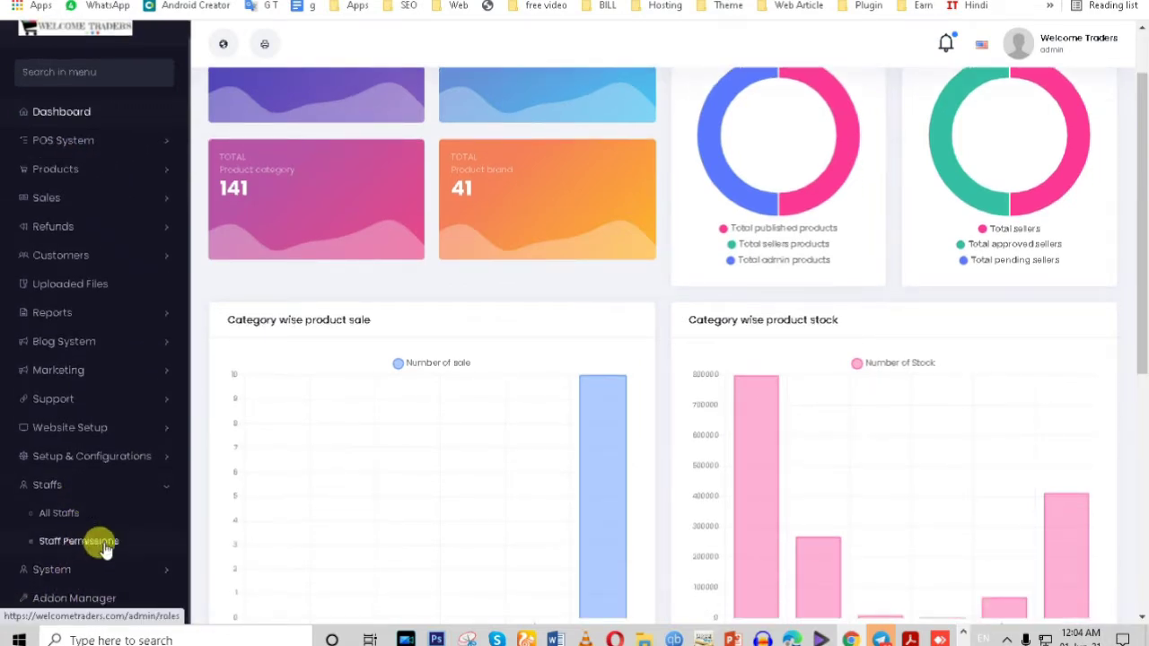
scroll(81, 448, up, 2)
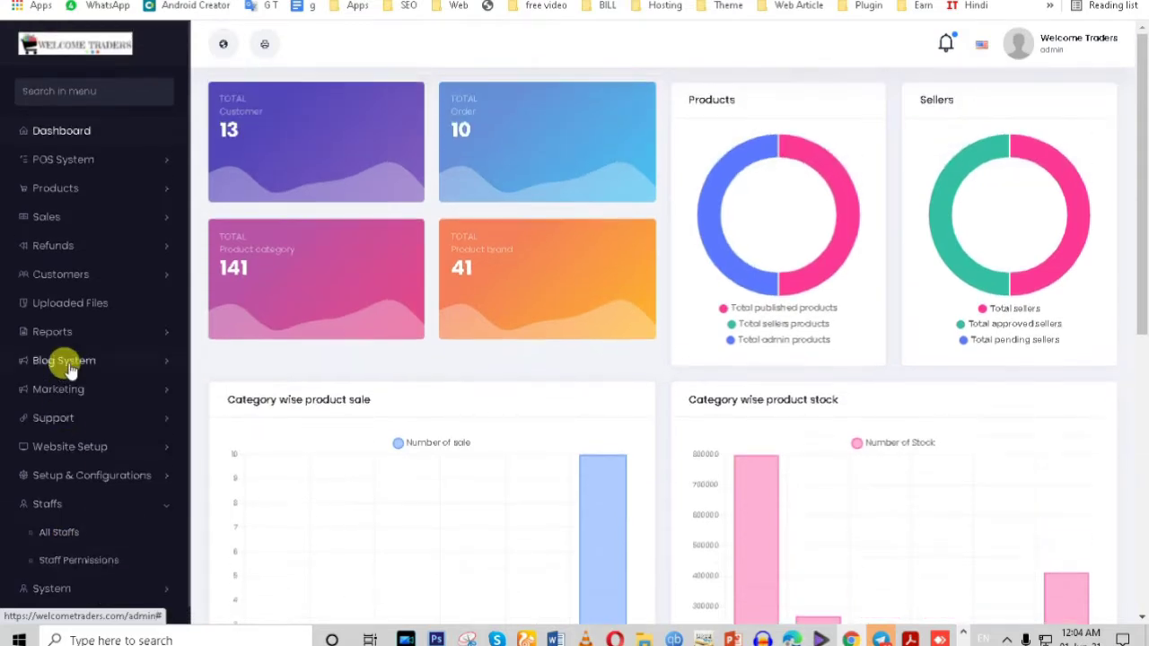
click(71, 160)
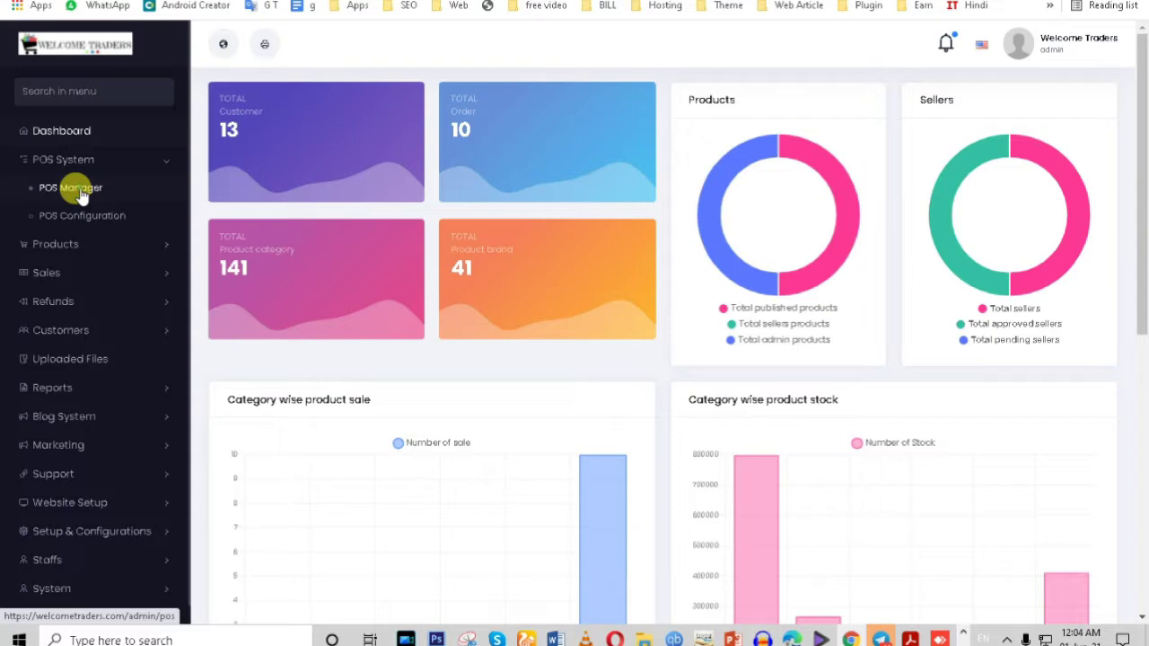
Step: Open POS Configuration in a new tab from its link menu
right_click(31, 225)
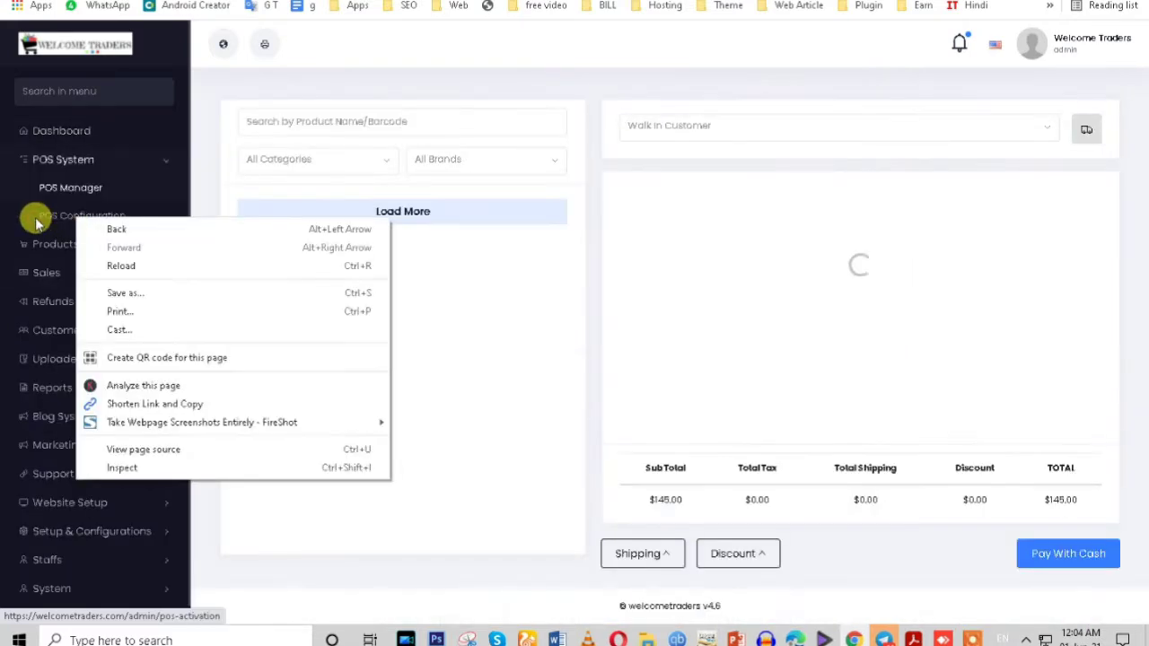
click(3, 200)
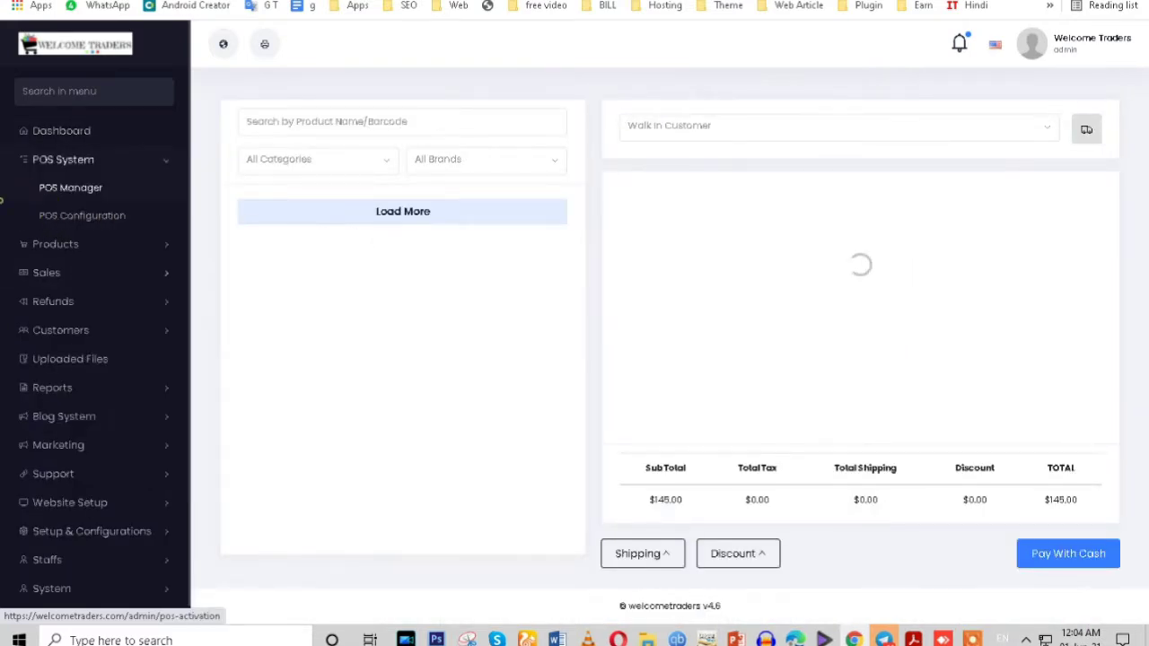
right_click(96, 219)
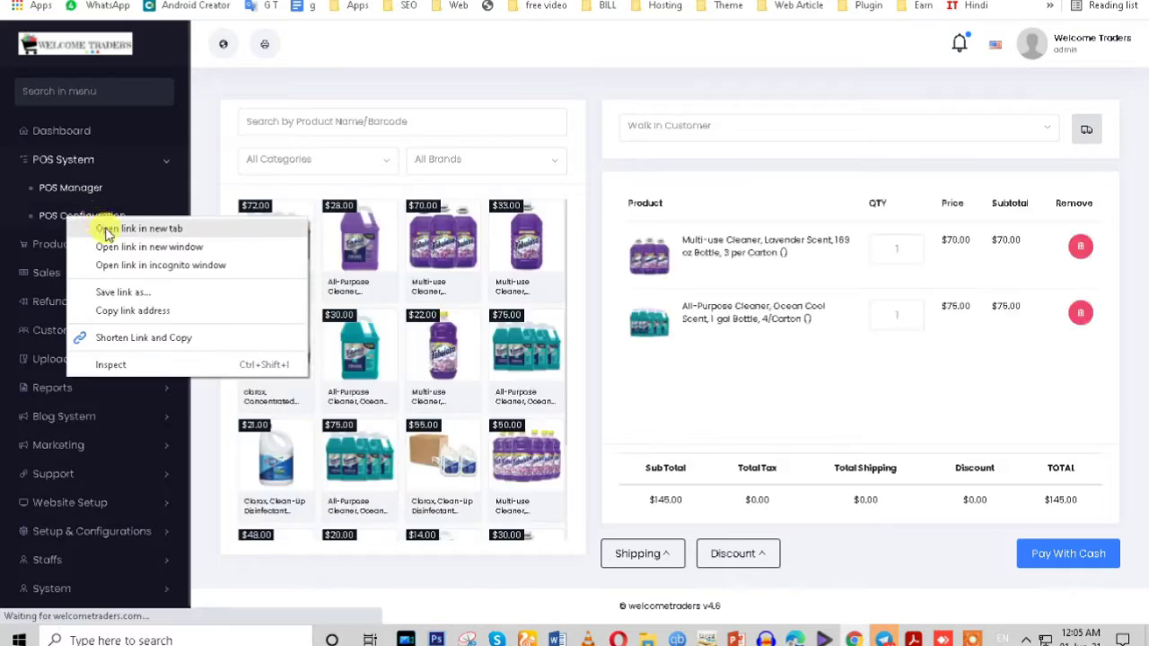
click(103, 228)
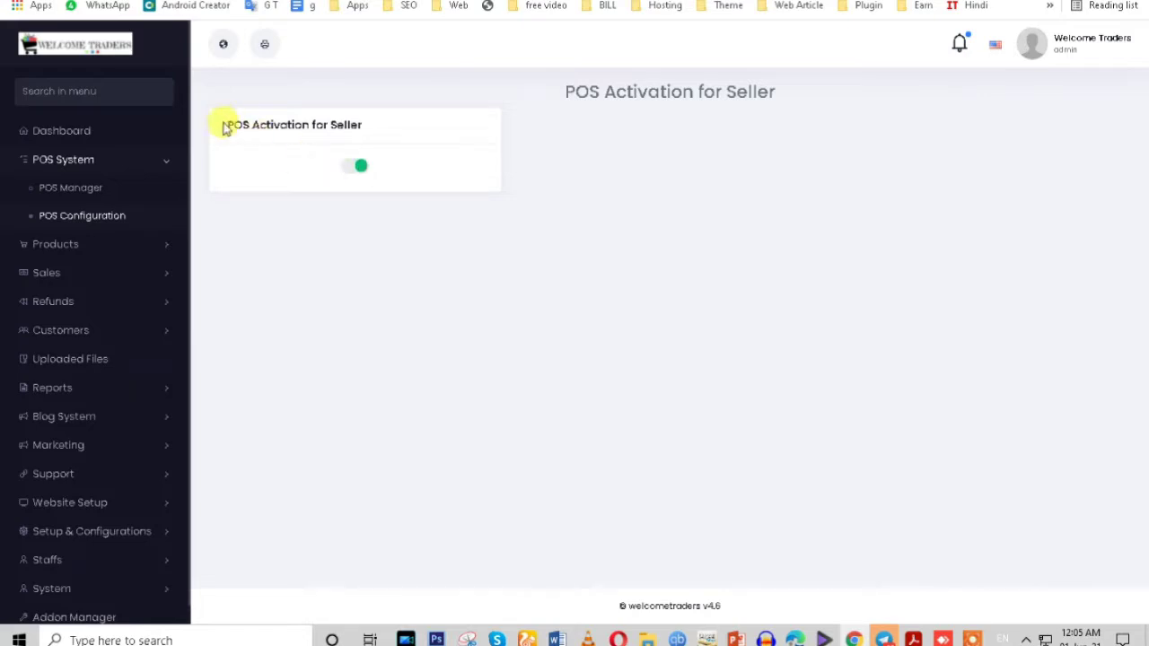
Step: Turn off POS Activation for Seller, then return to the POS Manager
drag(221, 123, 372, 134)
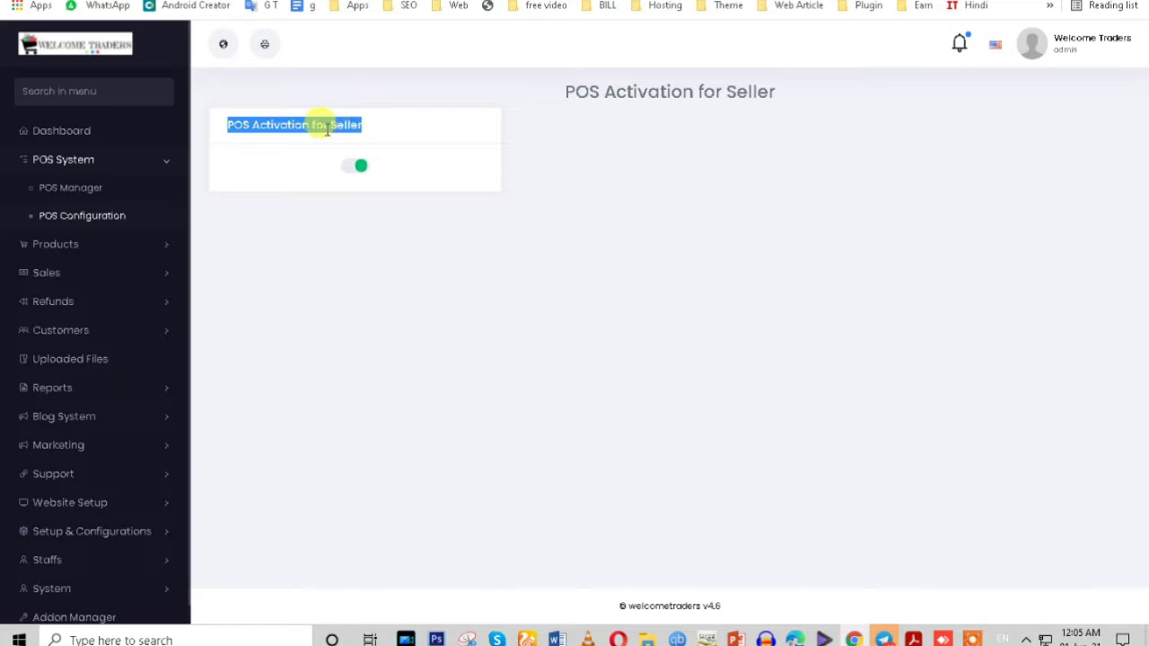
click(370, 31)
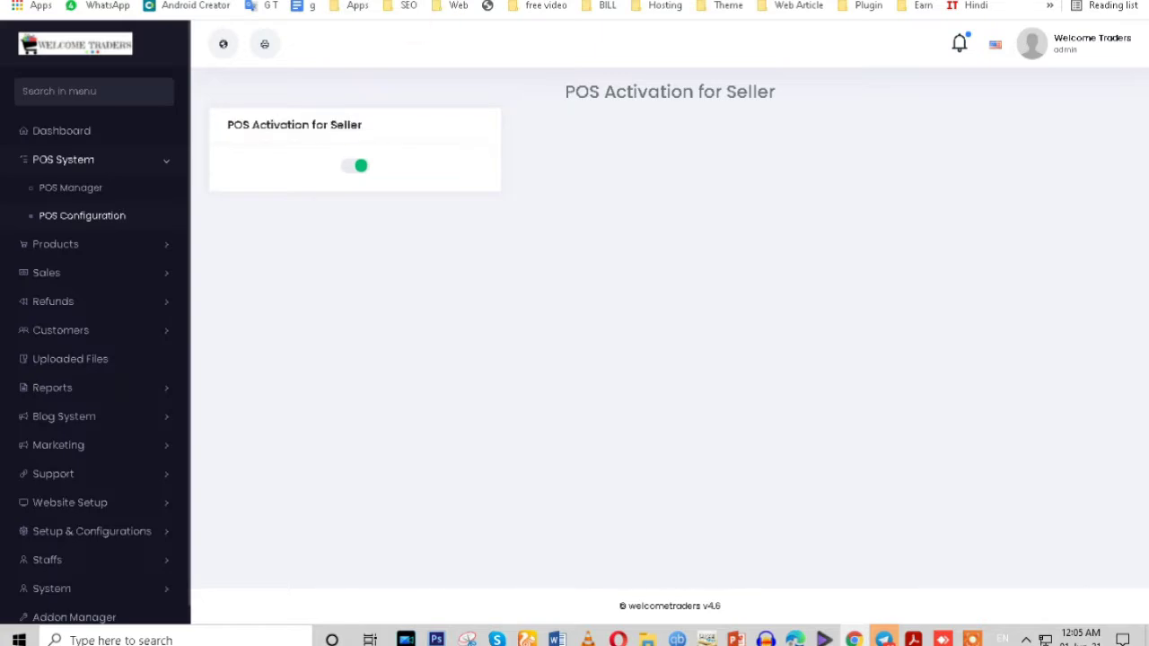
key(ctrl+Tab)
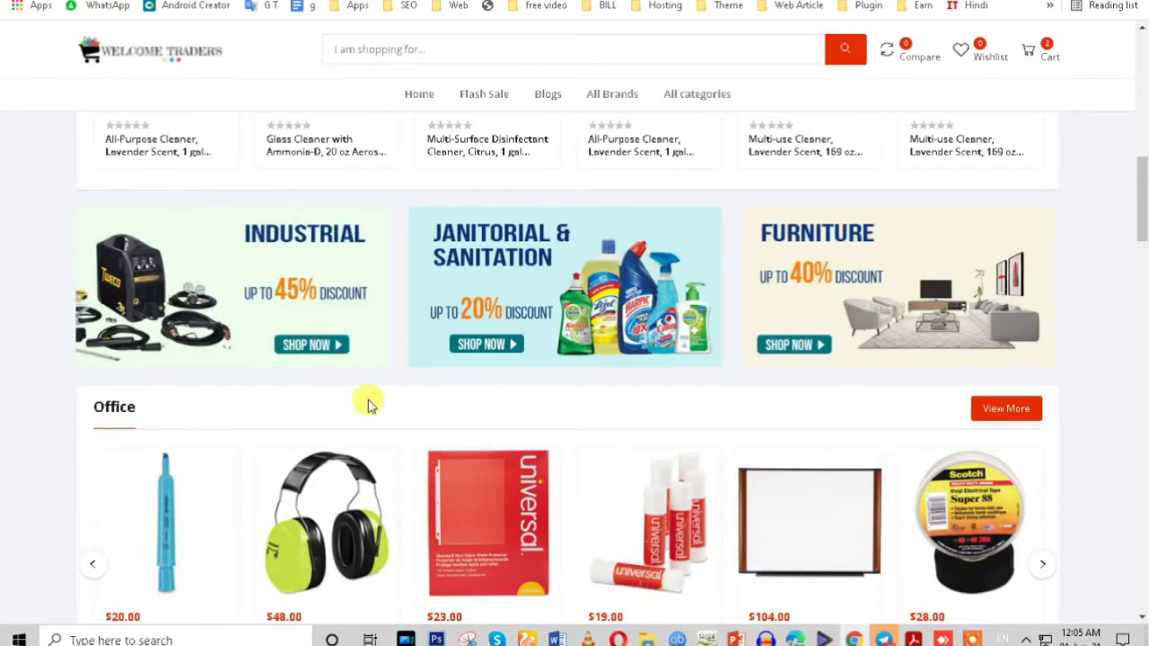
scroll(368, 404, up, 6)
scroll(368, 404, up, 5)
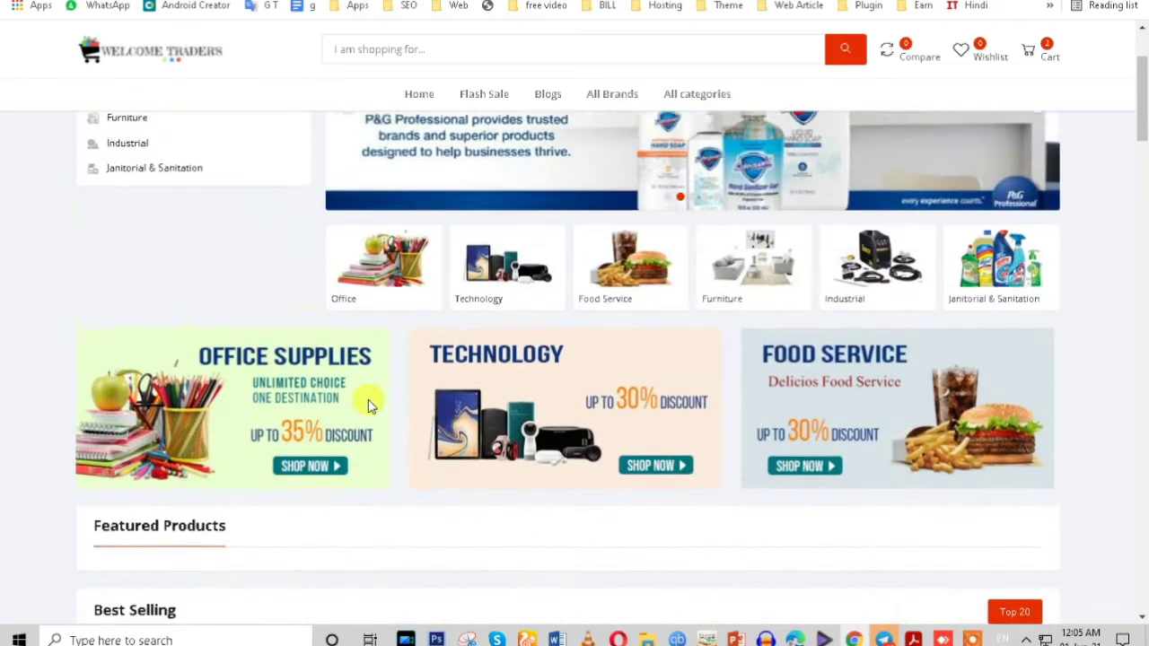
scroll(265, 377, up, 1)
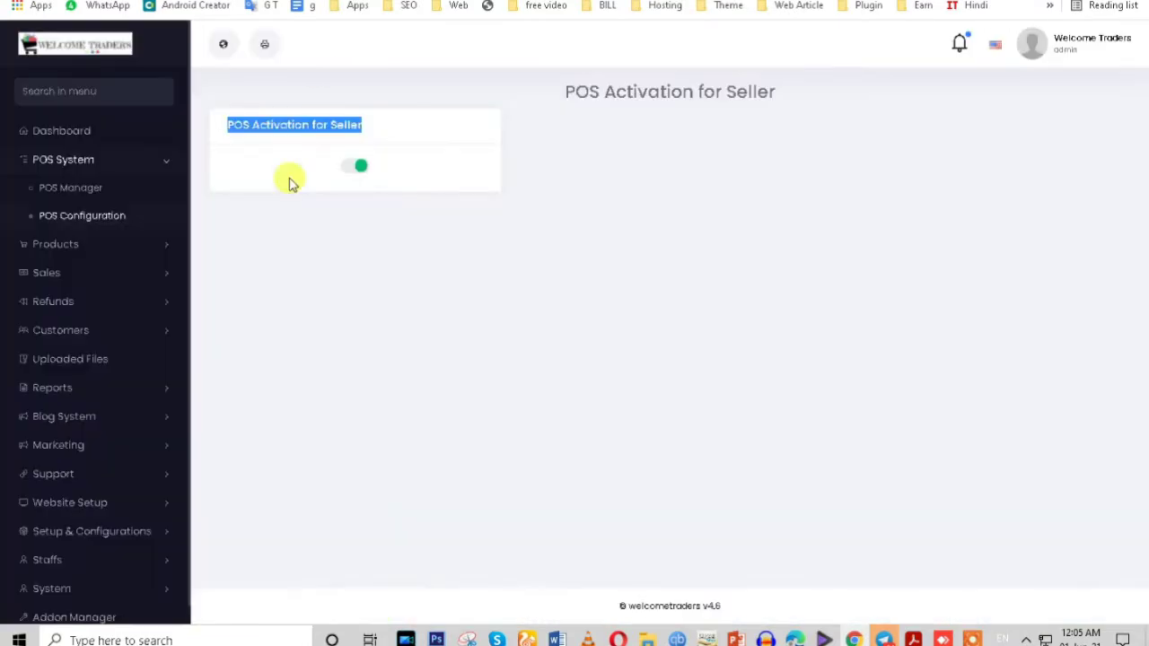
click(269, 169)
click(357, 168)
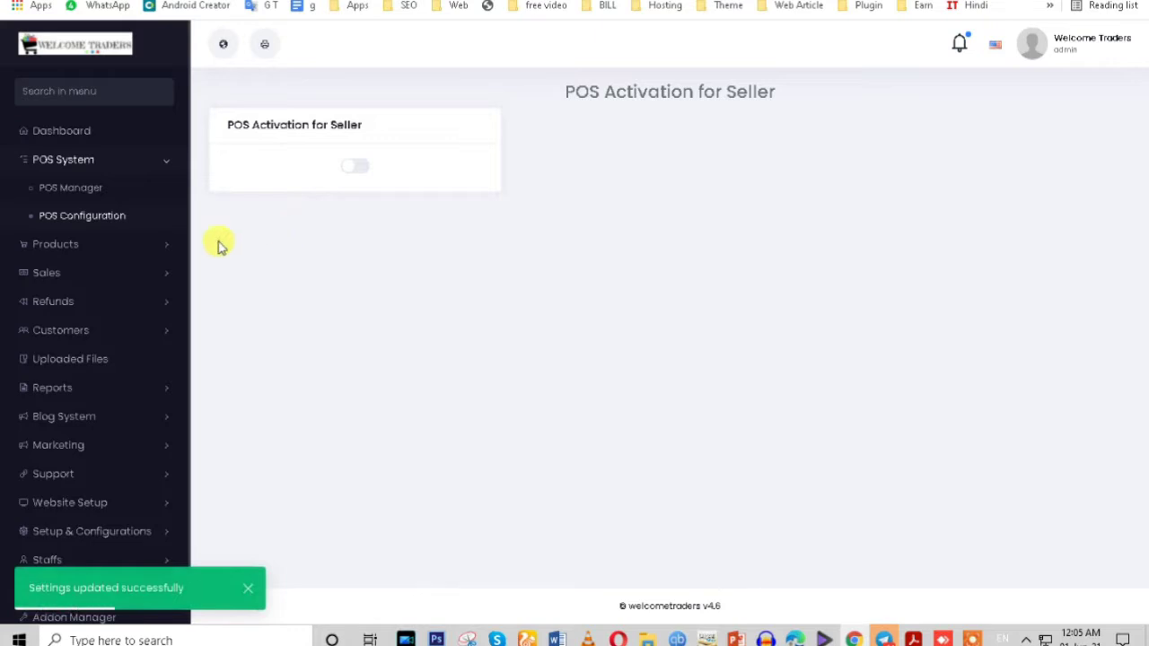
click(86, 194)
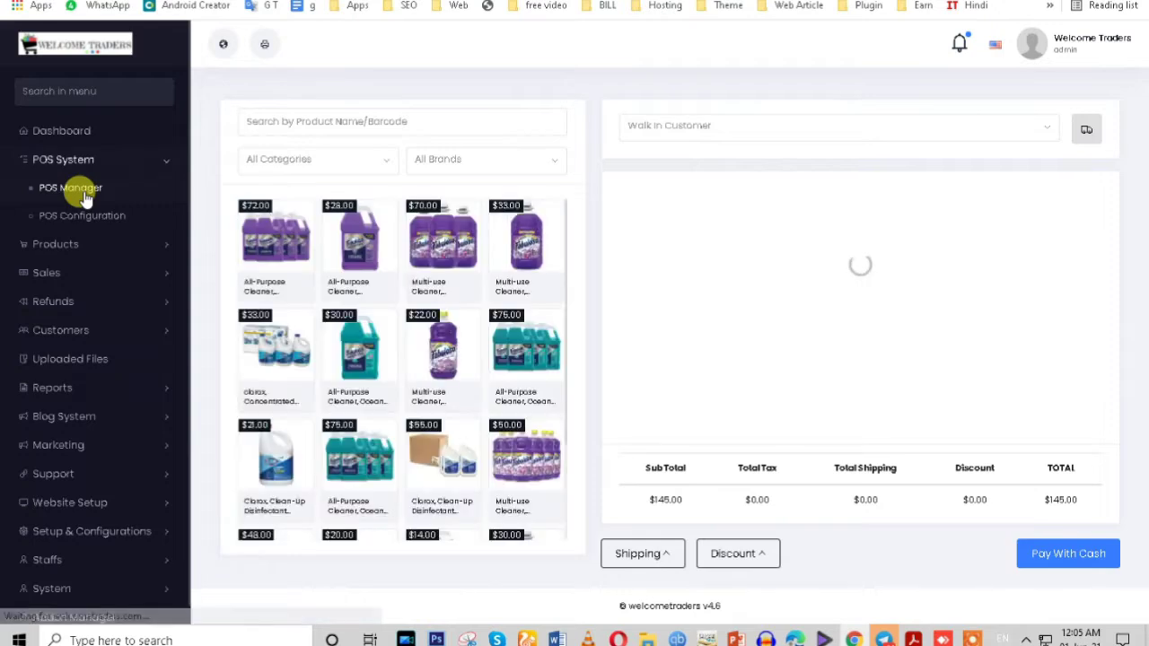
Step: Scroll the POS product grid, open the All Brands filter and focus the product search box
scroll(524, 449, down, 1)
scroll(525, 449, down, 1)
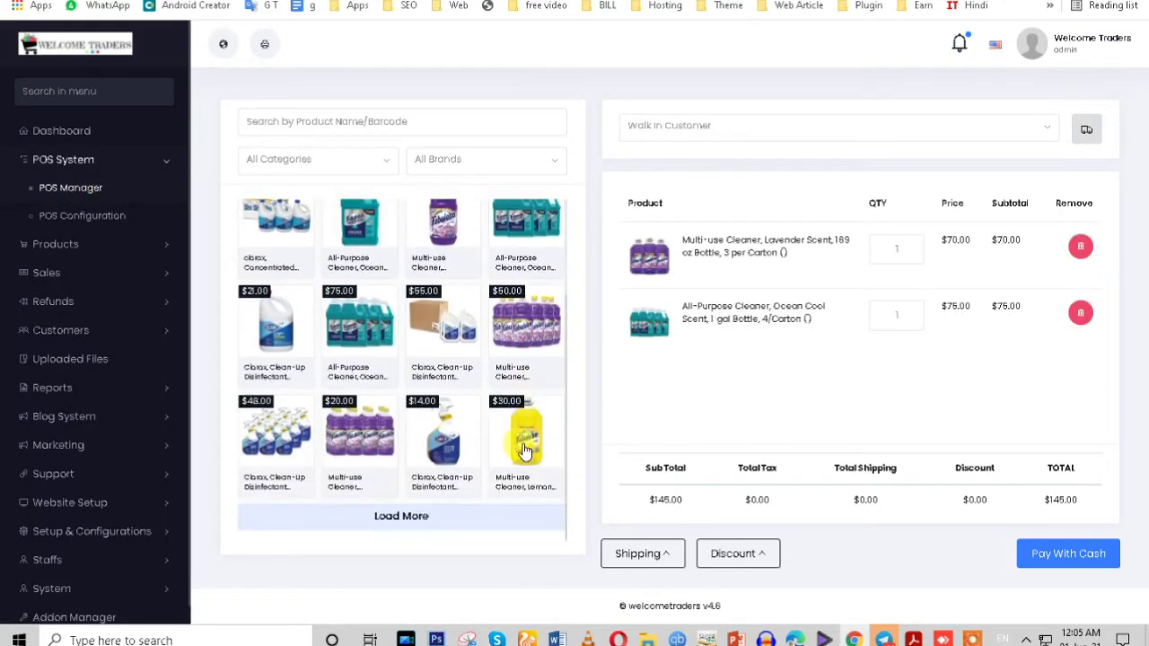
click(476, 167)
click(276, 126)
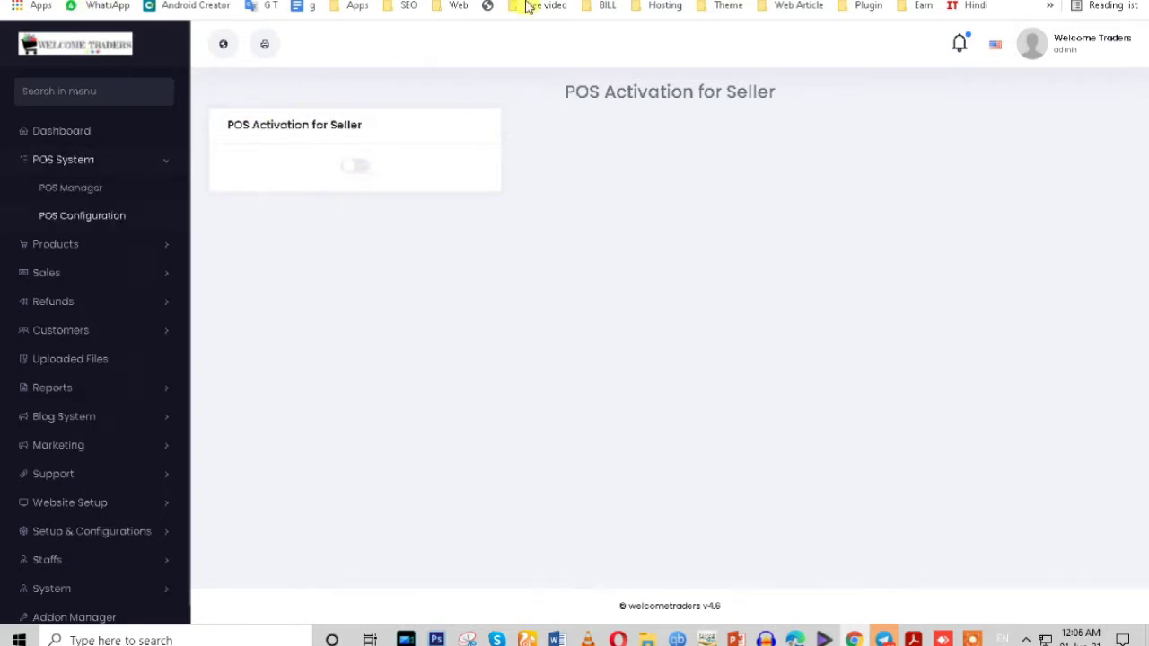
Step: Open the Glass Cleaner product on the storefront, then Products > All Products in admin
key(ctrl+Tab)
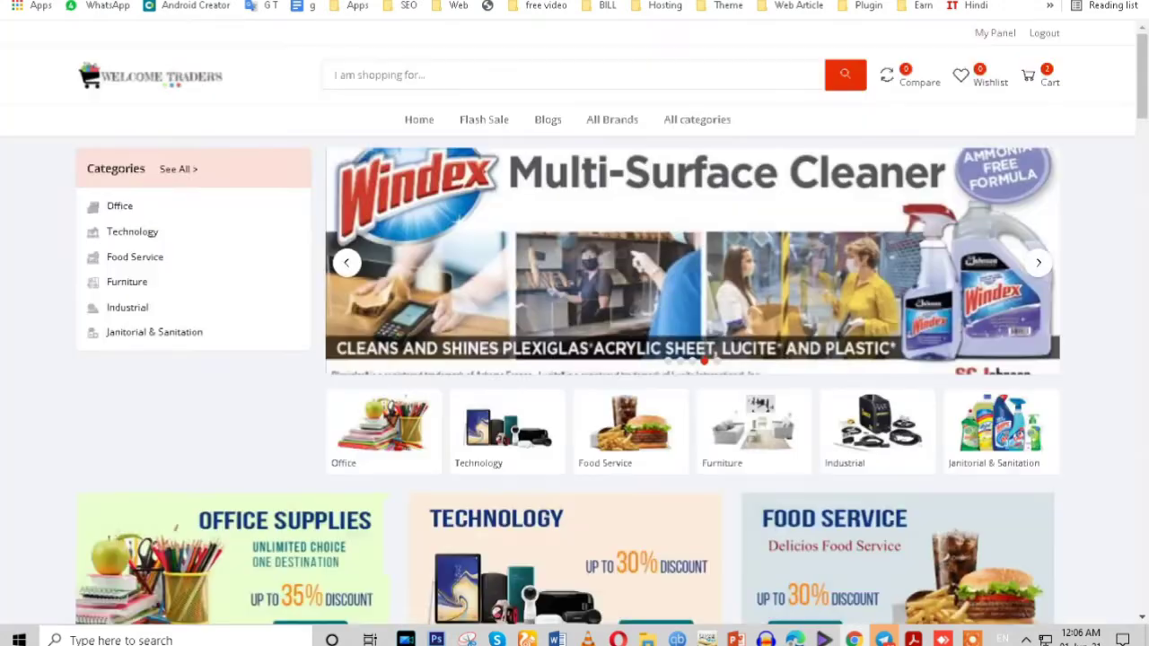
scroll(366, 475, down, 7)
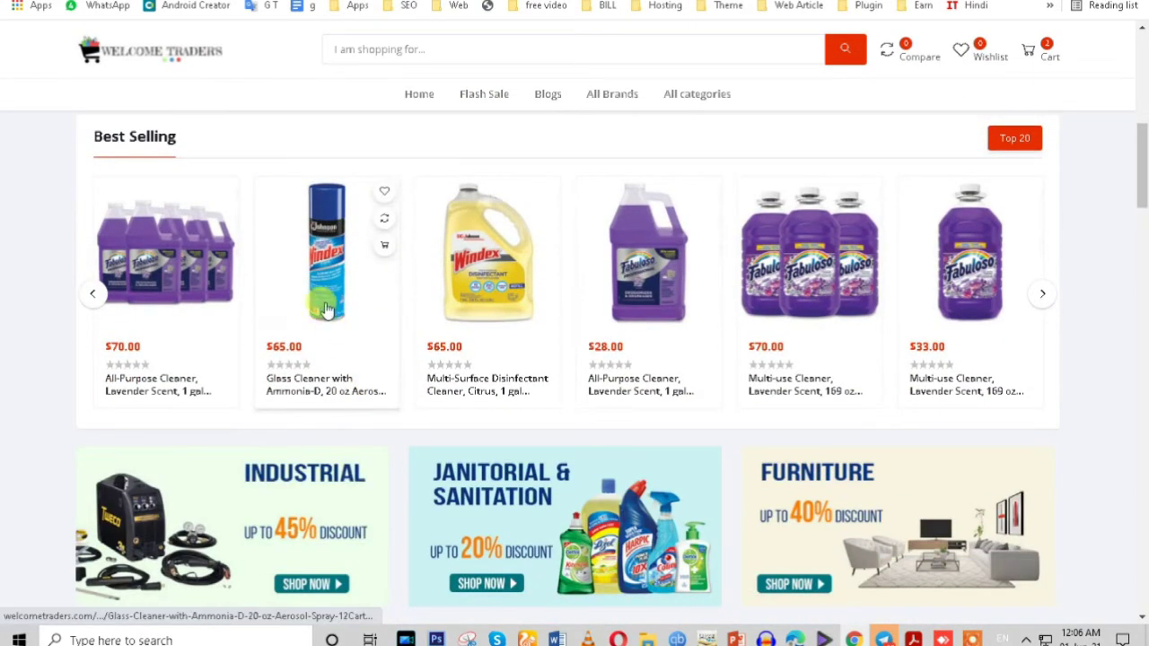
click(326, 310)
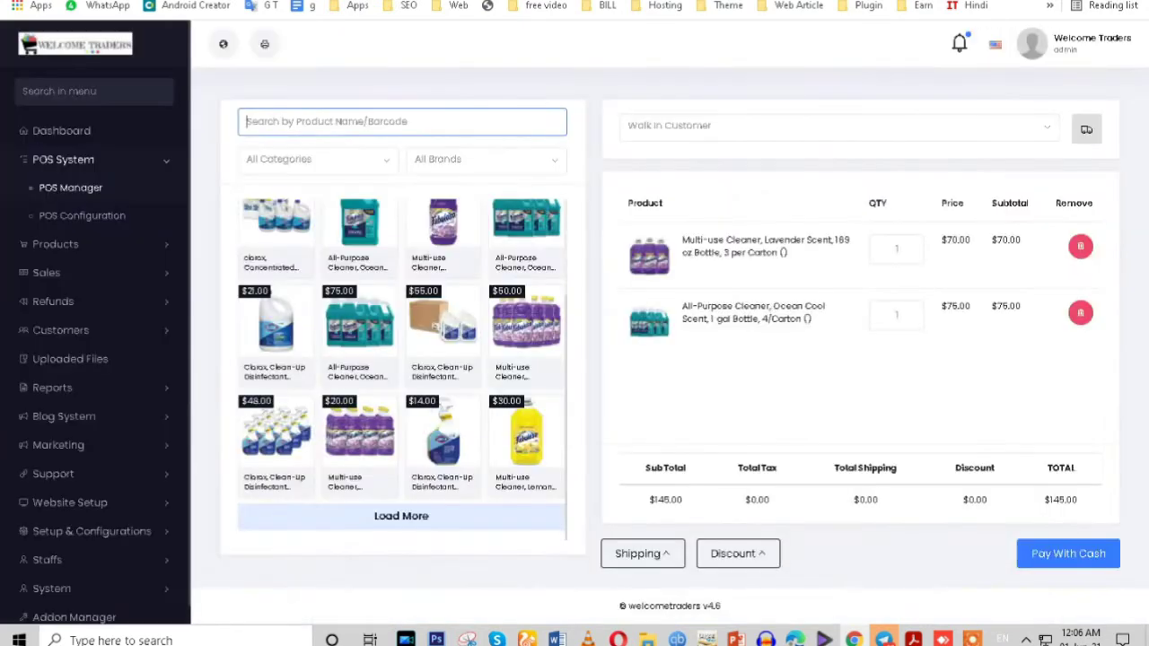
click(116, 242)
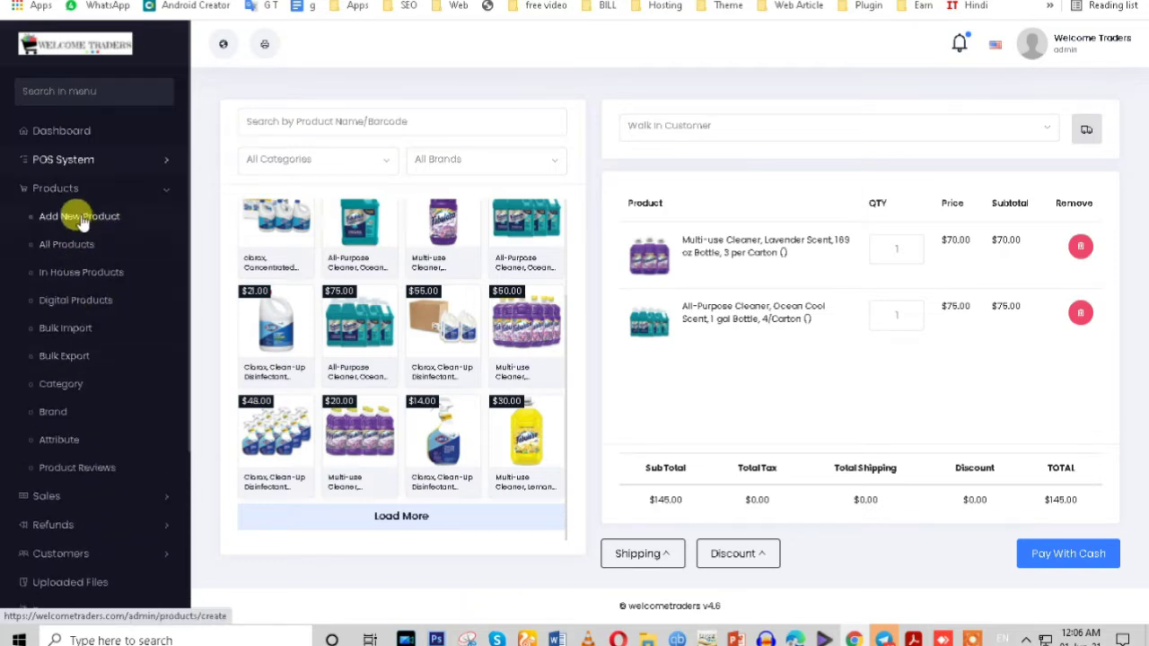
right_click(85, 247)
click(87, 256)
click(85, 253)
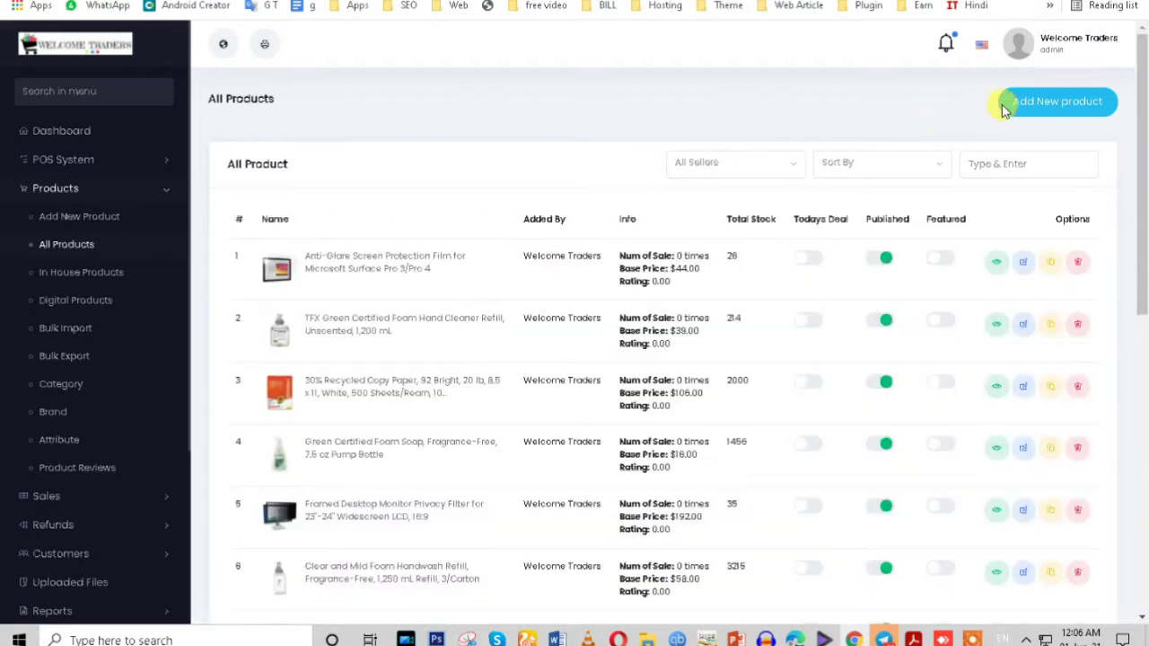
Step: Start an Add New Product form and focus its Barcode field
click(1052, 101)
scroll(384, 359, down, 3)
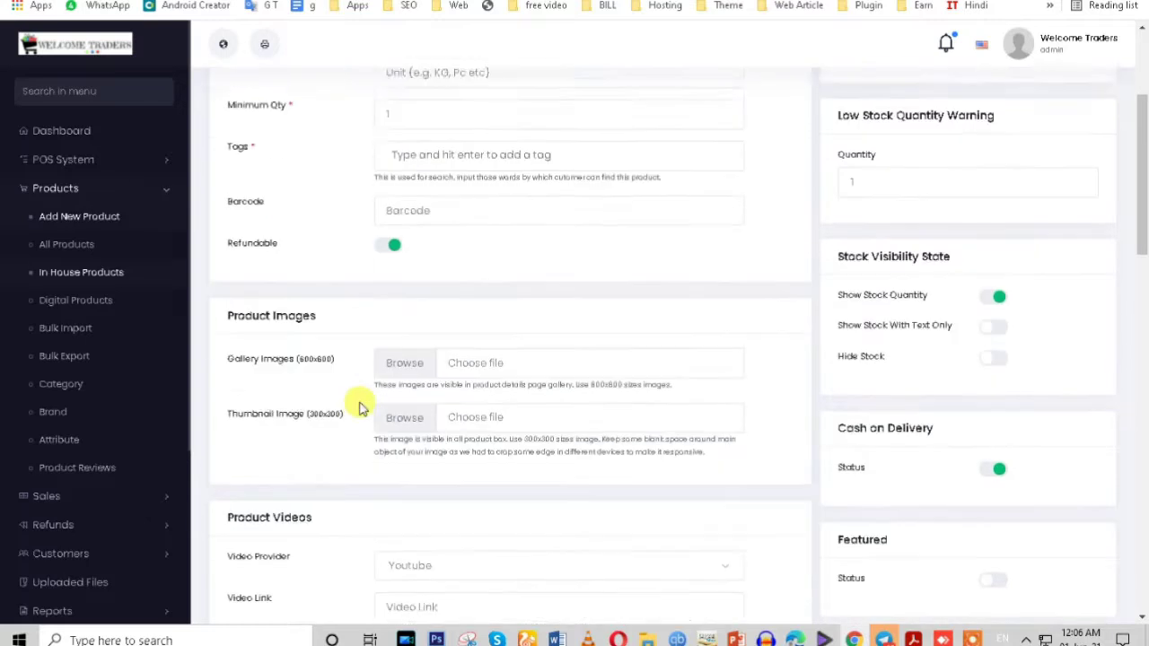
click(410, 203)
drag(220, 188, 281, 225)
click(365, 219)
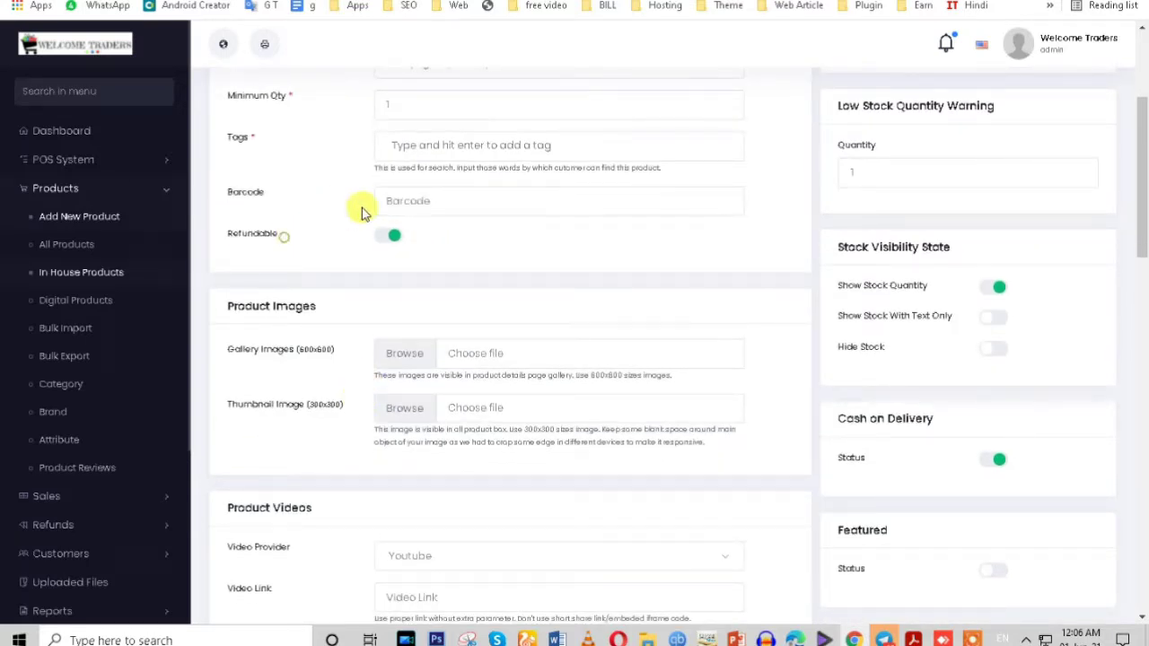
click(385, 200)
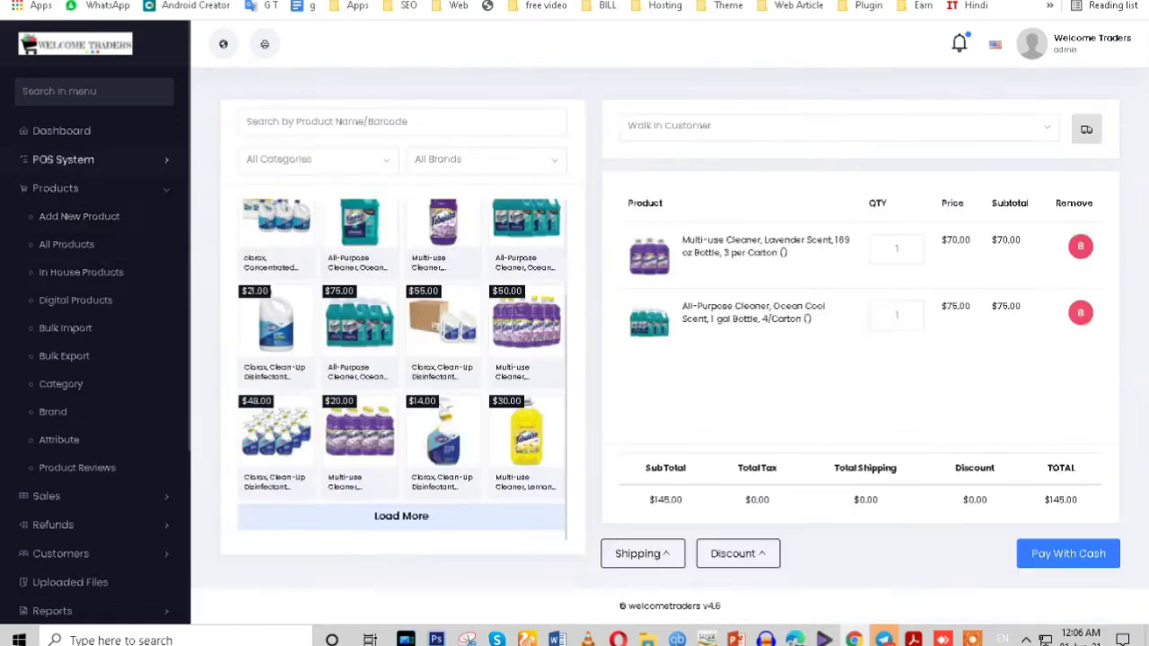
Step: Look over the product form fields, then select 'Glass Cleaner' in the storefront product title
click(335, 117)
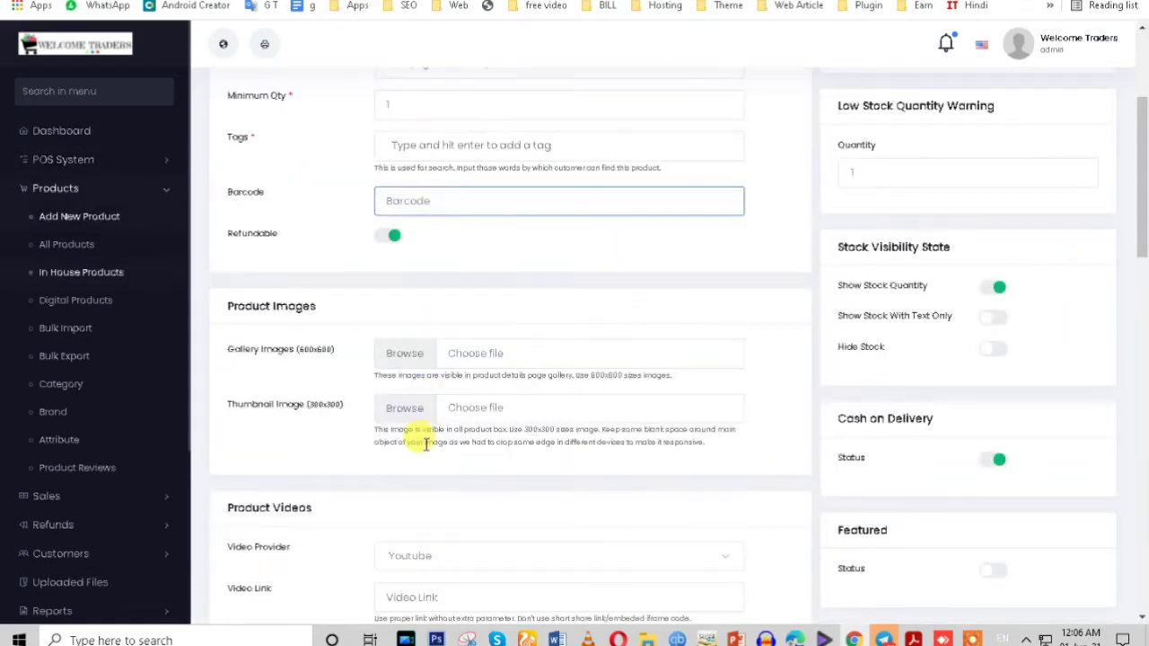
scroll(426, 443, down, 3)
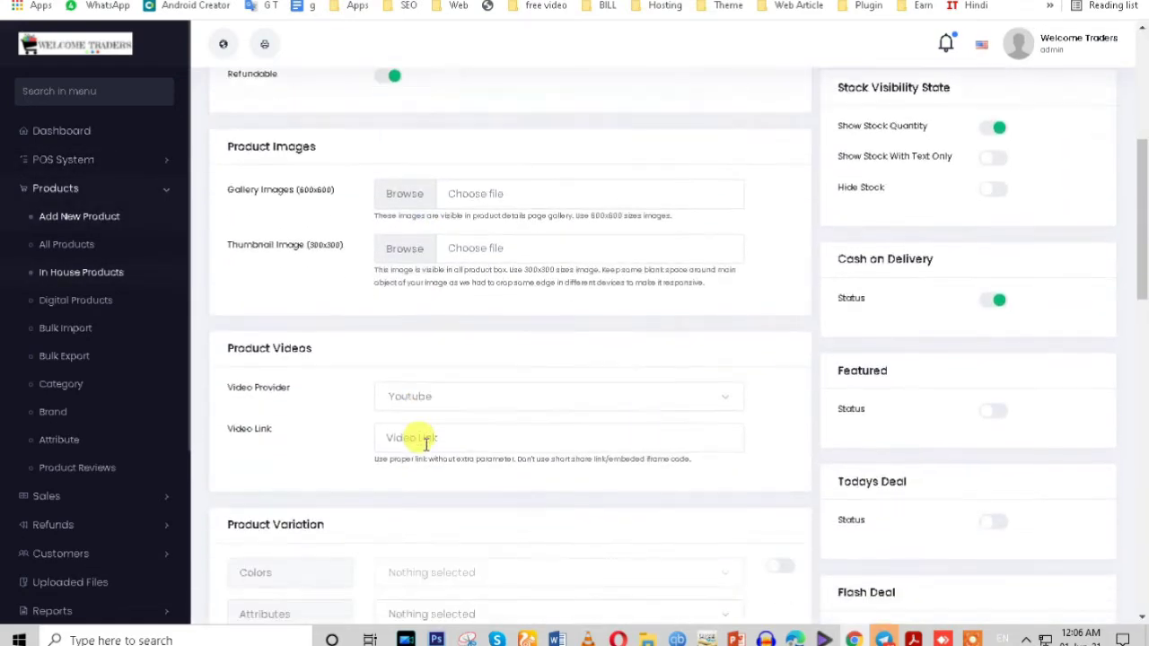
scroll(426, 444, down, 6)
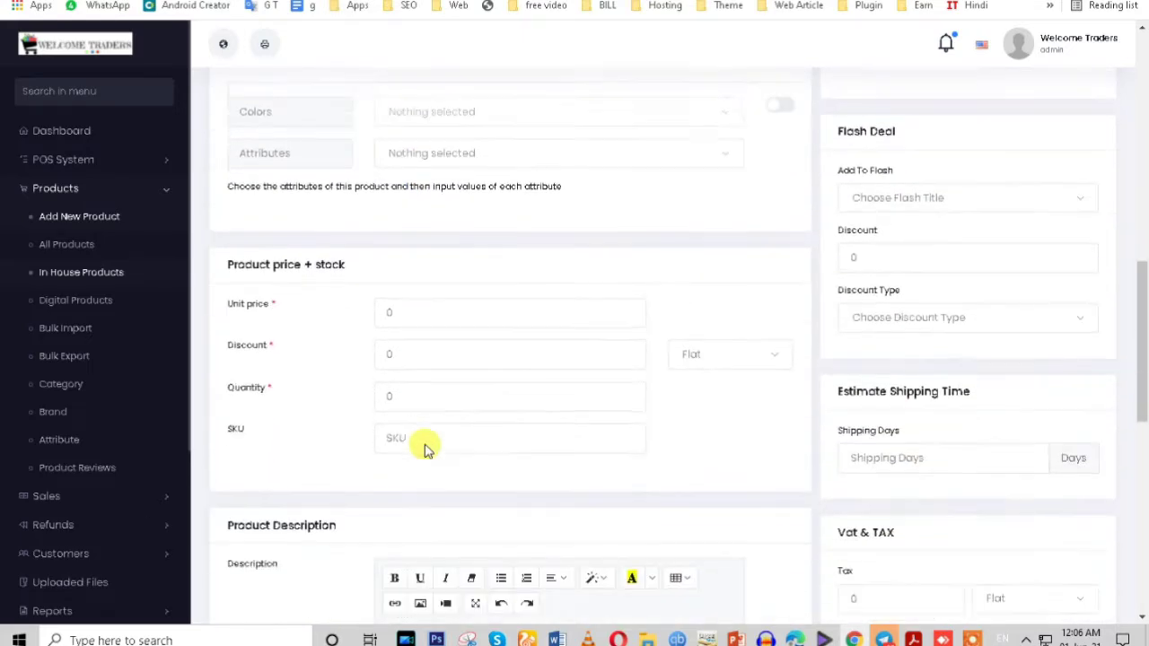
click(386, 339)
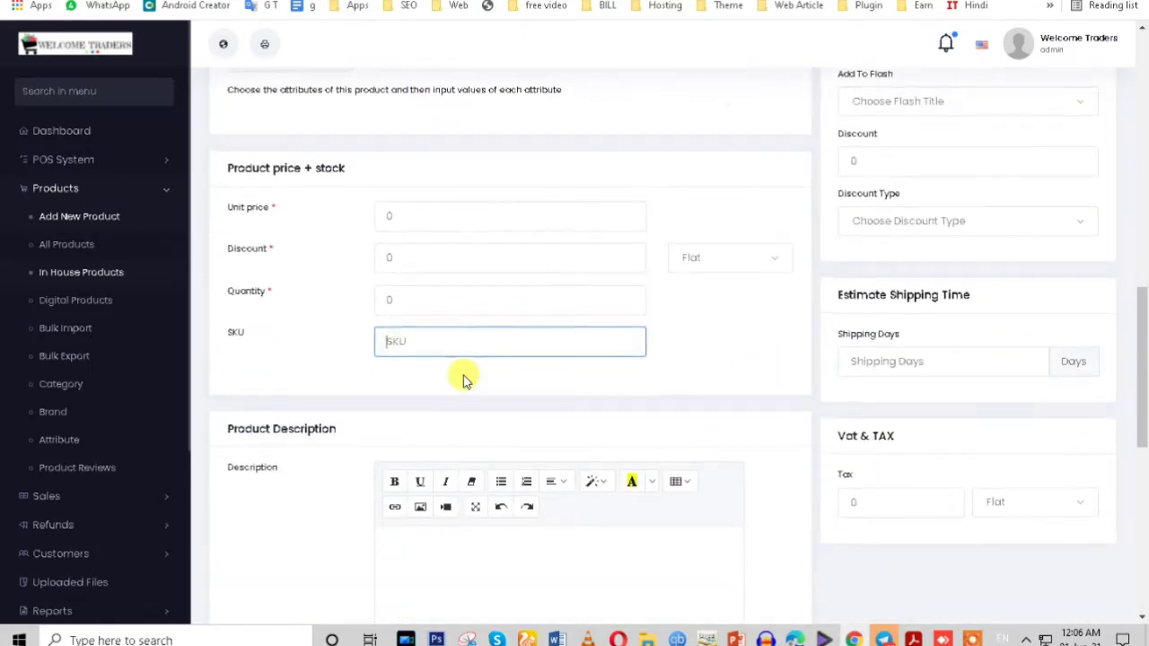
scroll(485, 368, up, 3)
scroll(449, 381, up, 2)
scroll(441, 380, down, 3)
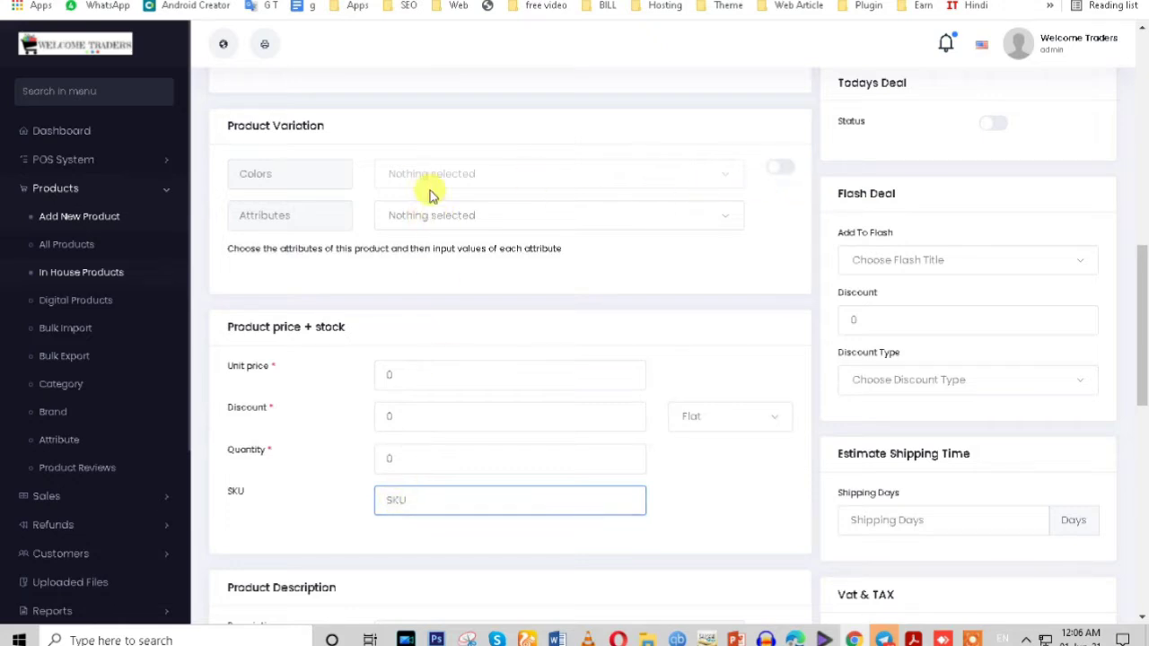
scroll(391, 414, up, 2)
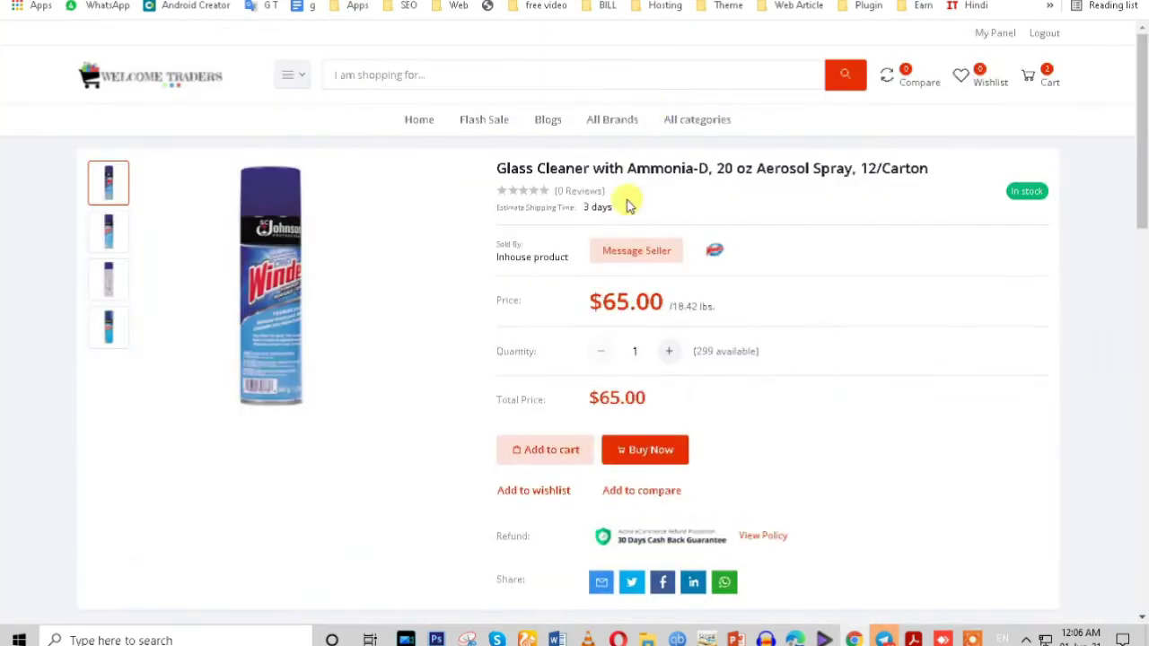
scroll(654, 367, down, 1)
scroll(652, 359, up, 1)
drag(497, 168, 589, 169)
Step: Copy 'Glass Cleaner' and paste it into the POS product search
right_click(577, 179)
click(577, 182)
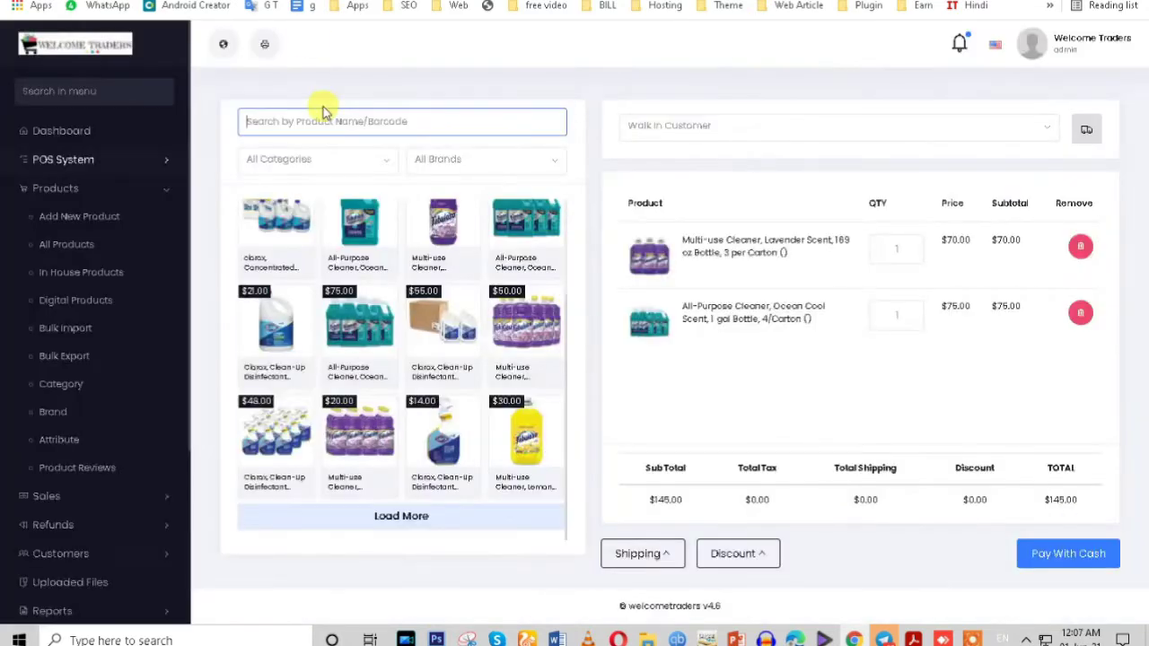
right_click(309, 117)
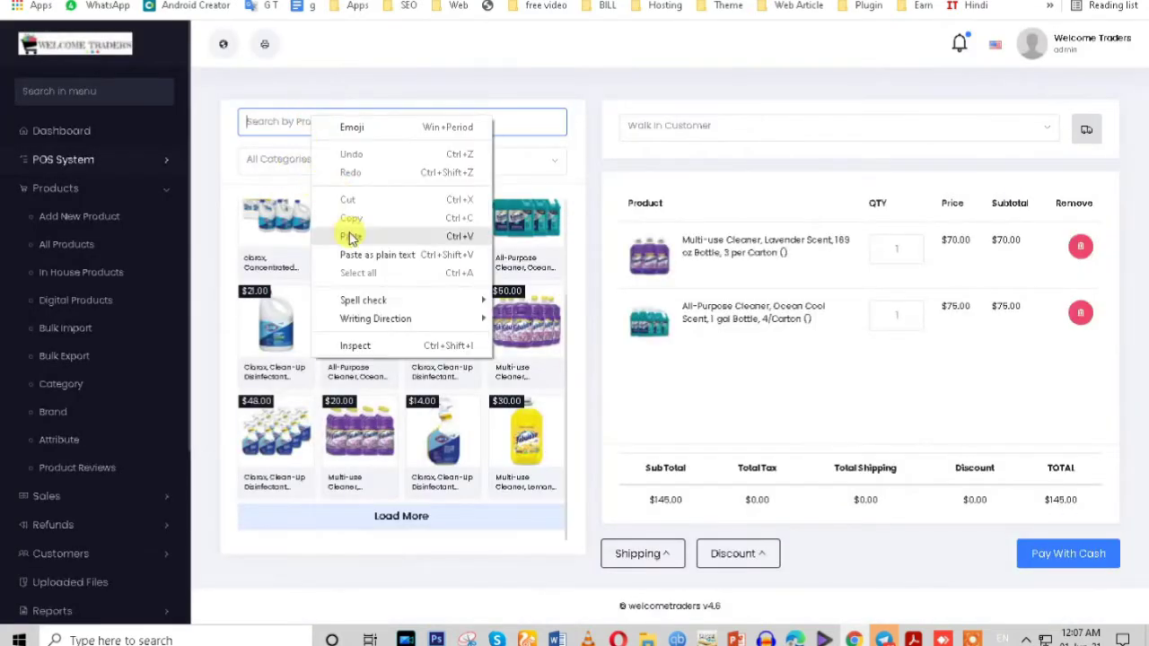
click(350, 237)
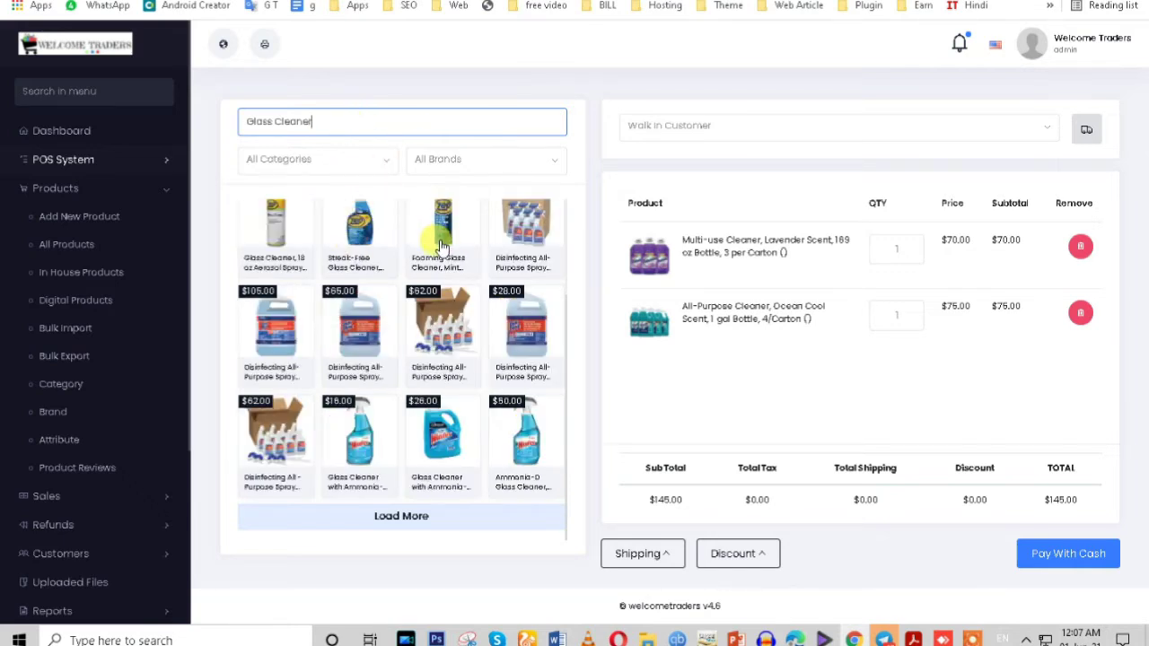
Step: Add the Foaming Glass Cleaner, Mint Scent, 19 oz in its $18.00 variation to the cart
click(308, 158)
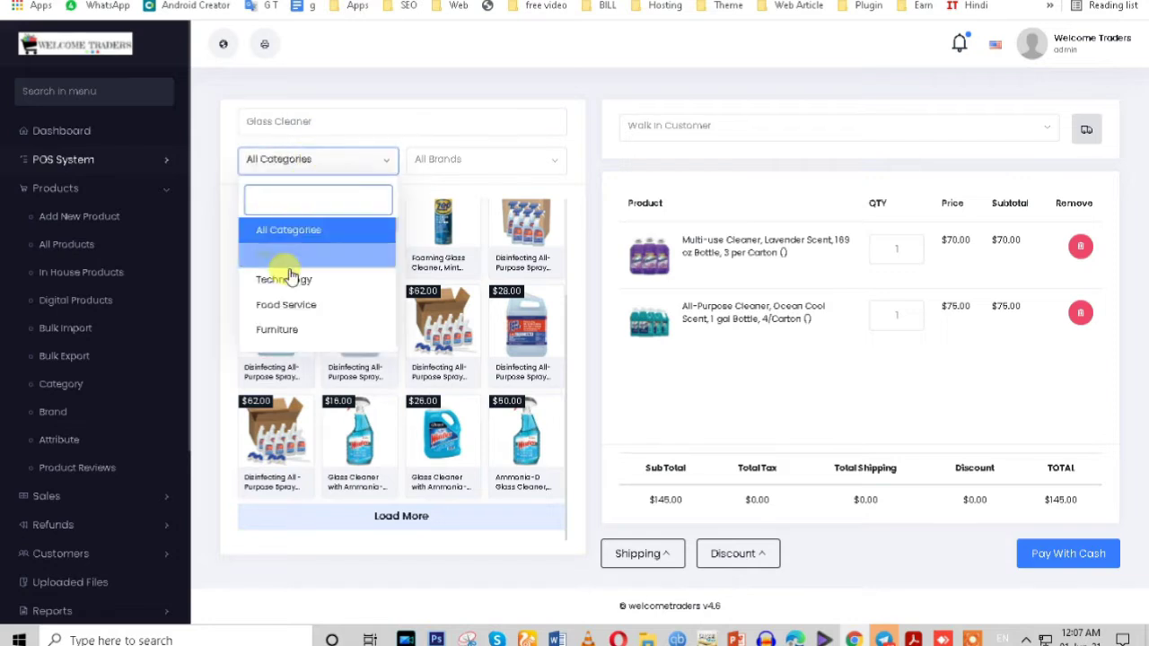
scroll(287, 323, down, 5)
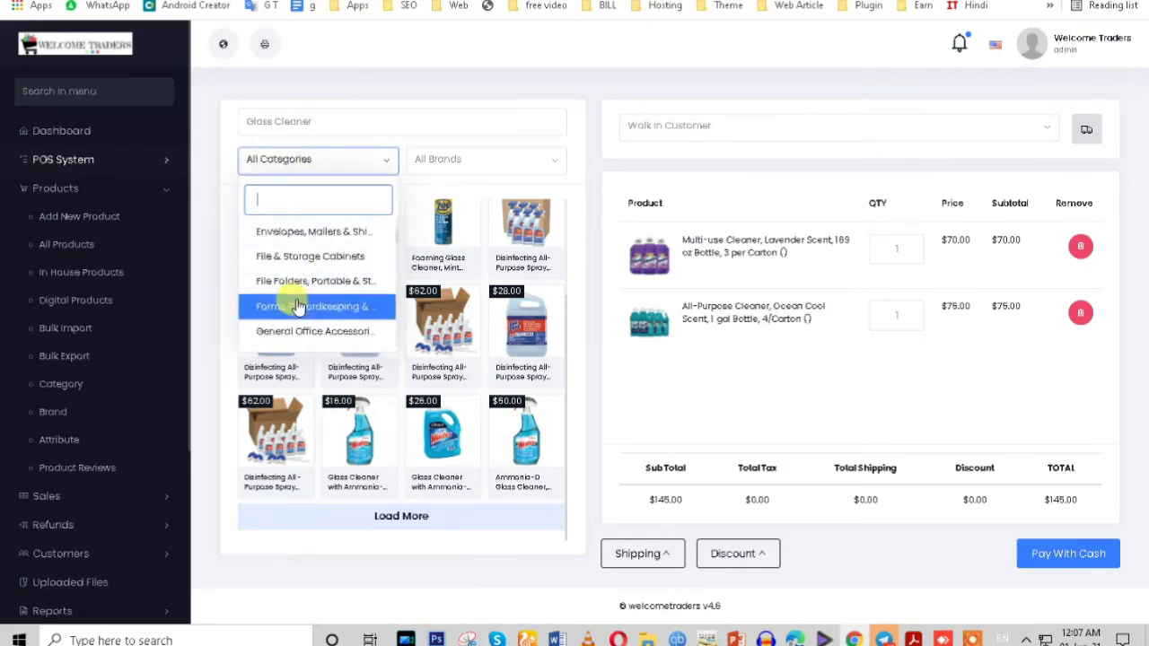
click(440, 251)
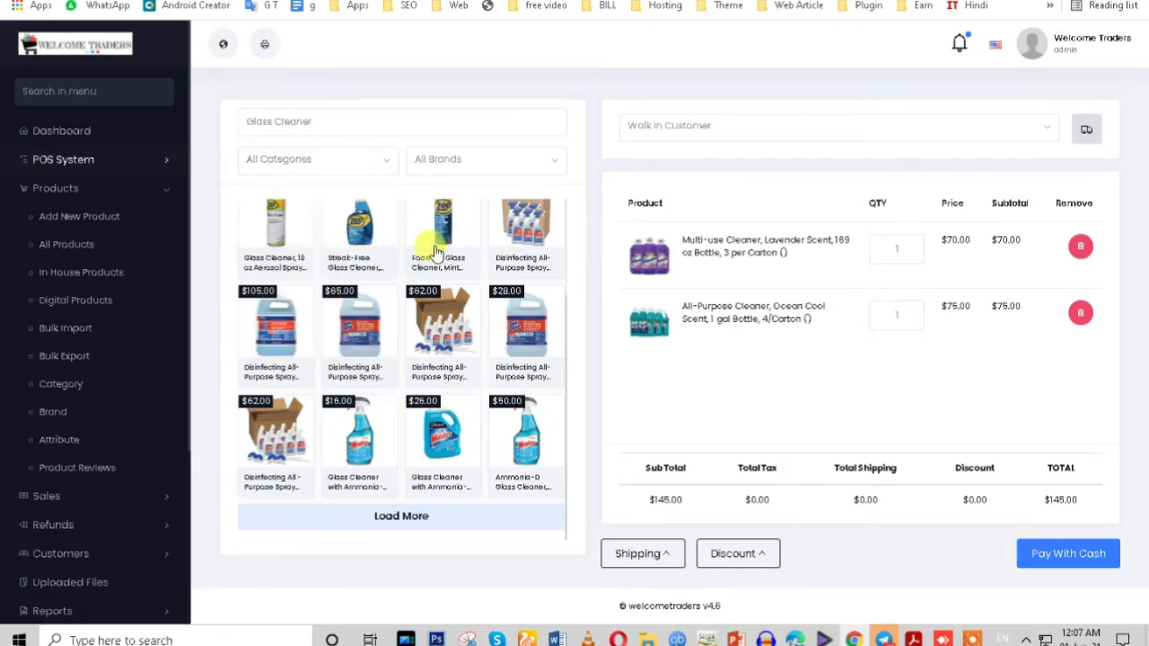
click(435, 251)
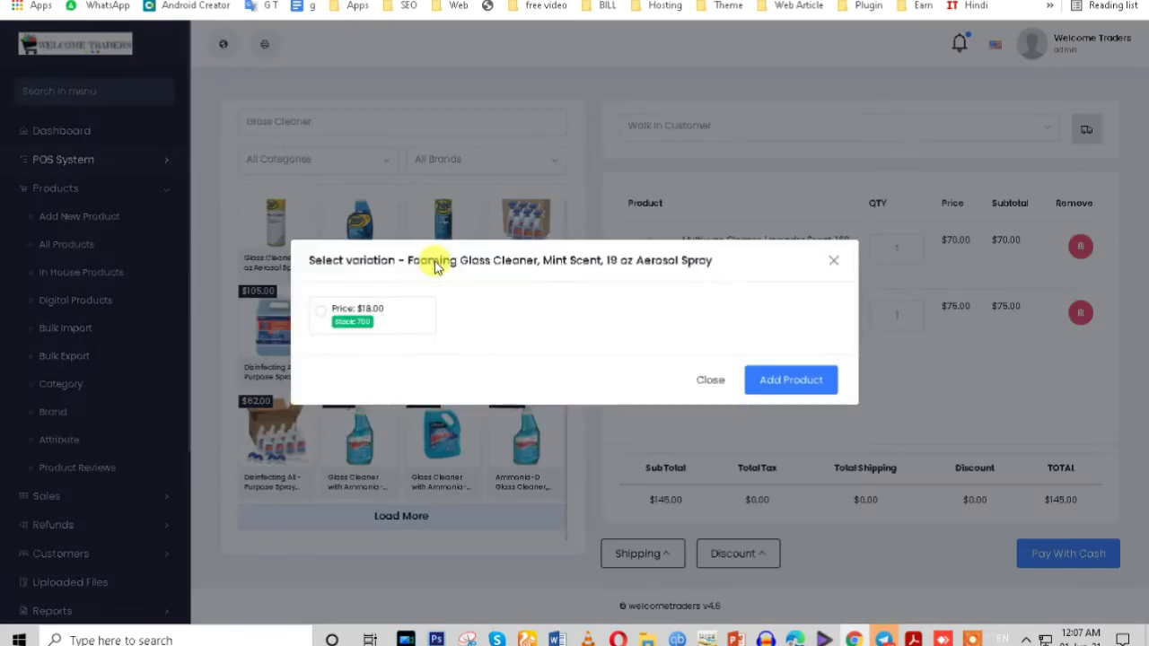
click(316, 319)
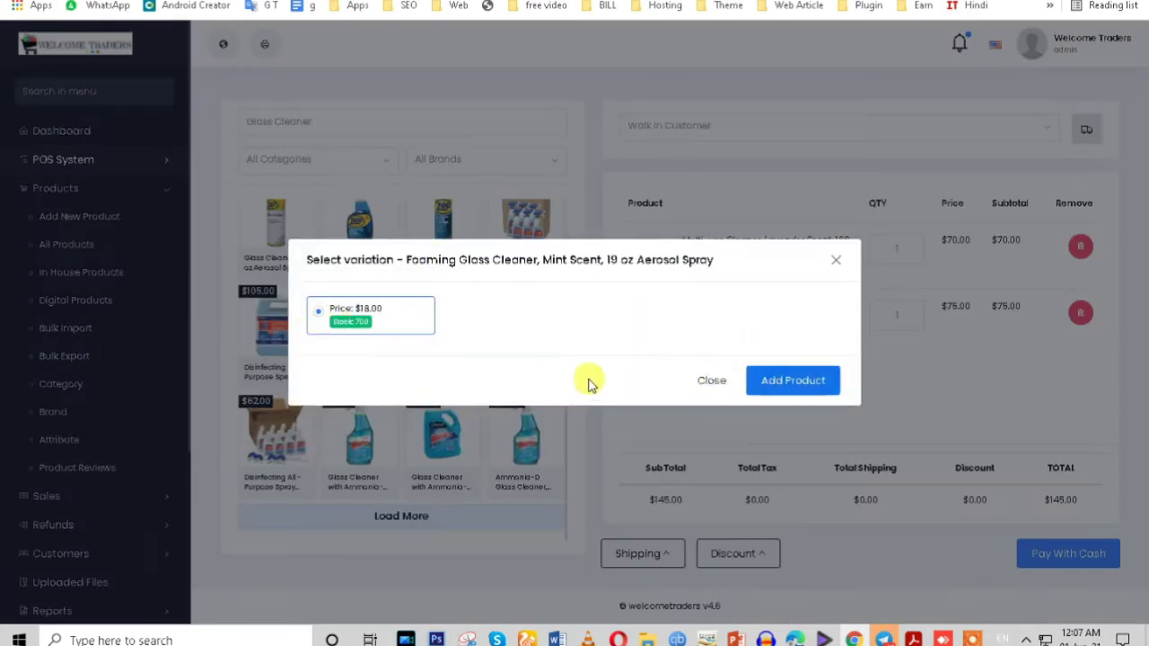
drag(307, 260, 718, 262)
click(758, 384)
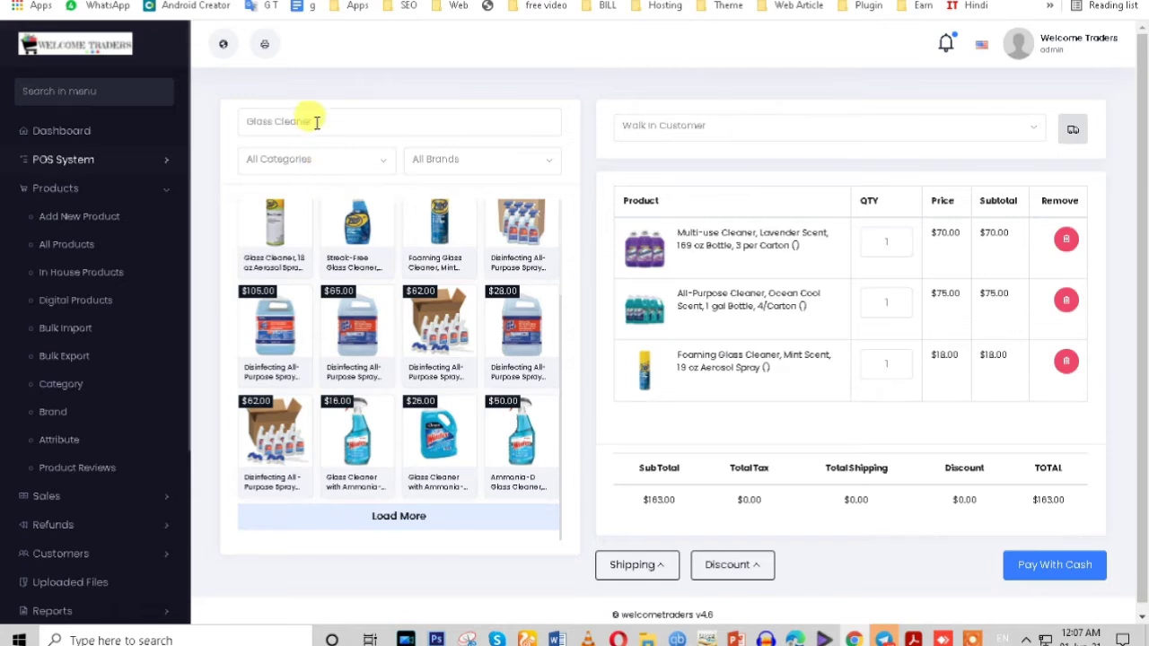
Step: Clear the 'Glass Cleaner' search and filter POS products to the Office category
drag(308, 121, 231, 123)
click(289, 158)
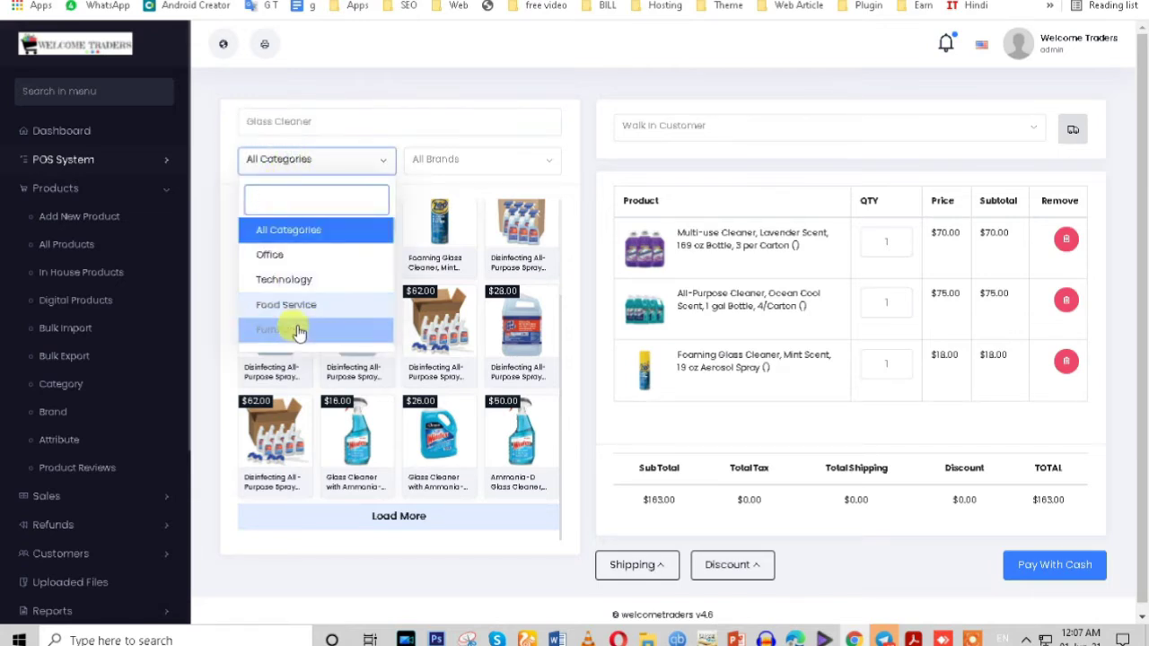
scroll(296, 324, down, 3)
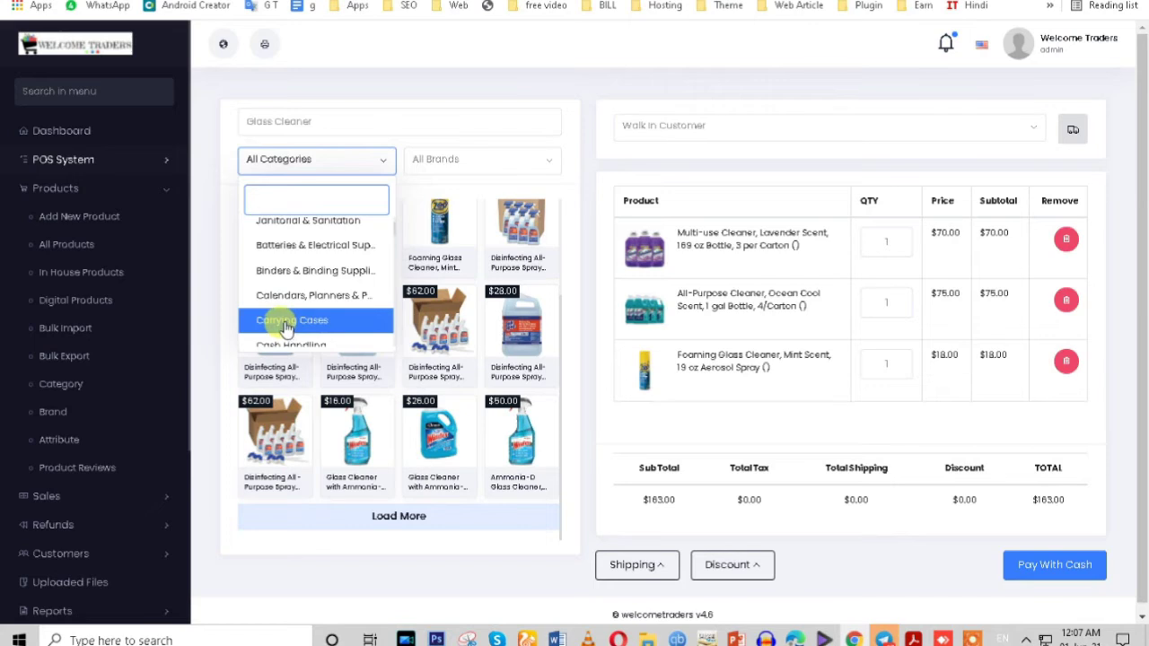
click(297, 321)
click(326, 119)
drag(325, 120, 236, 121)
key(BackSpace)
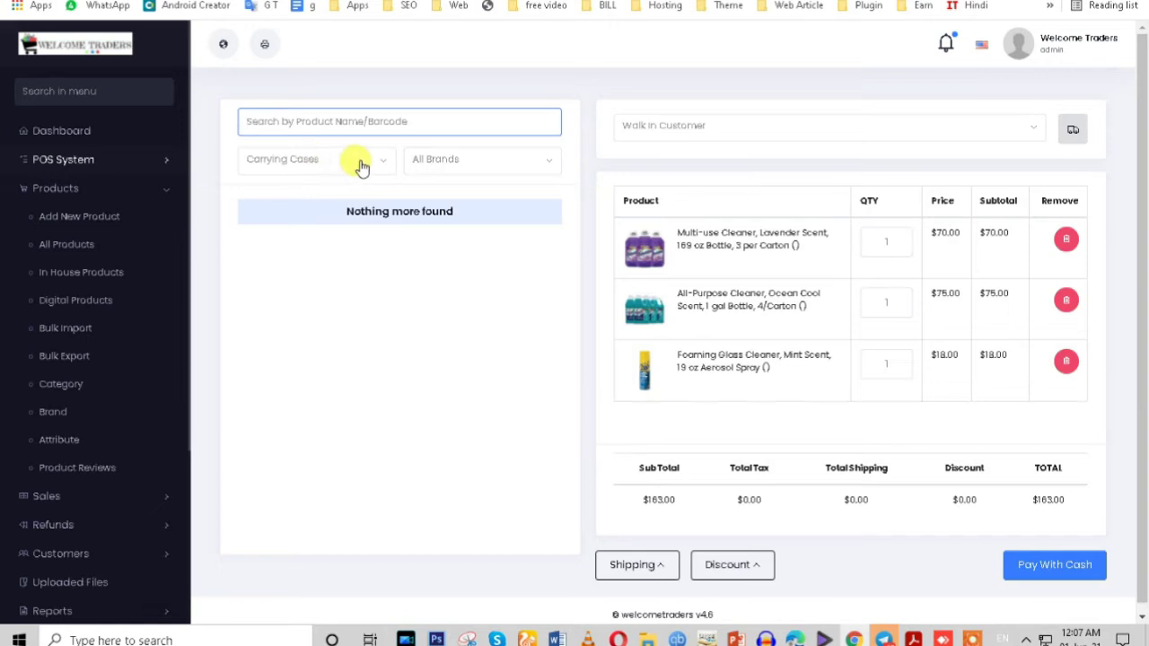
scroll(300, 290, up, 3)
click(277, 256)
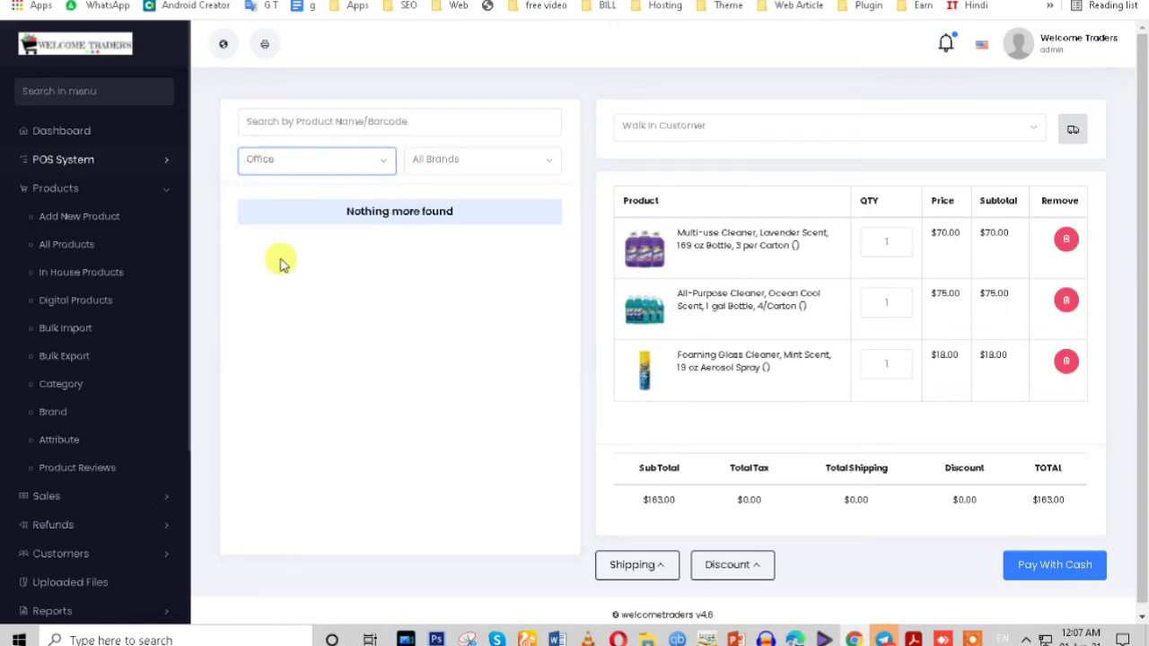
Step: Add the 357/303 Silver Oxide battery ($18.00) and MAX Alkaline AAA batteries ($30.00) to the cart
scroll(395, 422, down, 1)
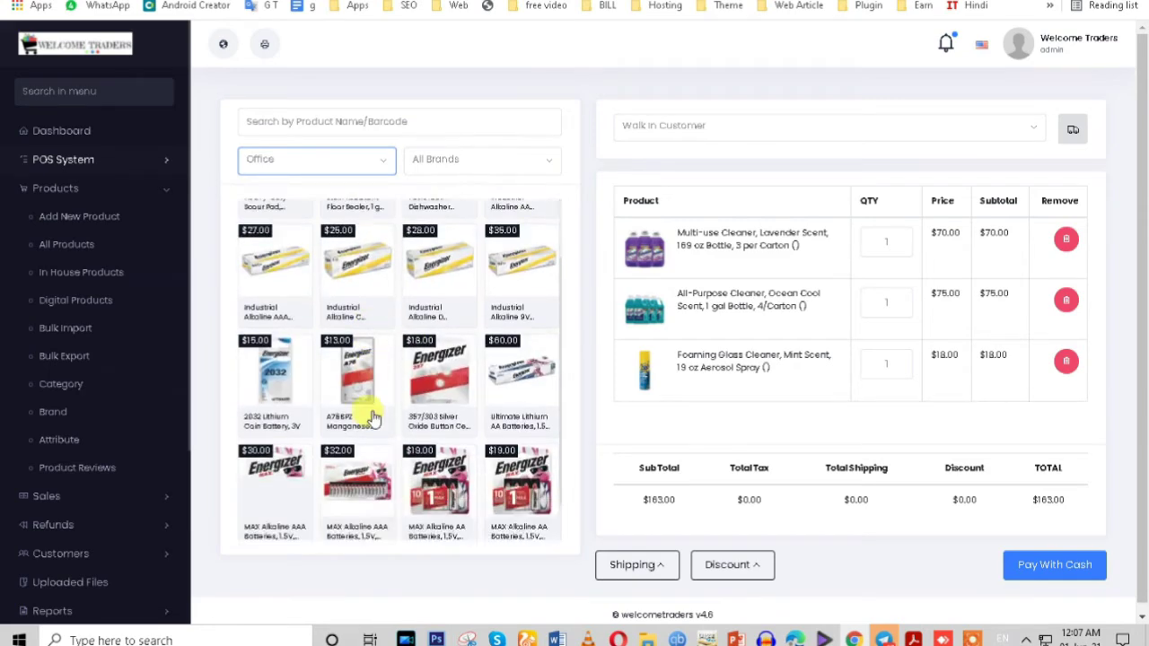
scroll(373, 419, down, 1)
click(429, 353)
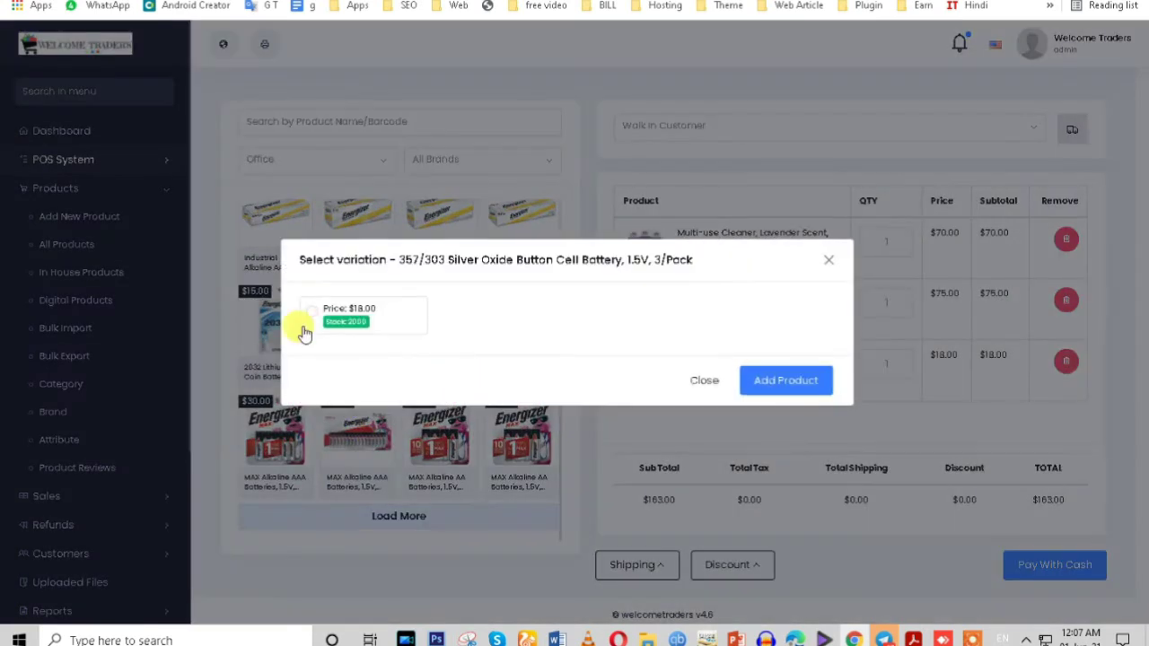
click(310, 313)
click(788, 381)
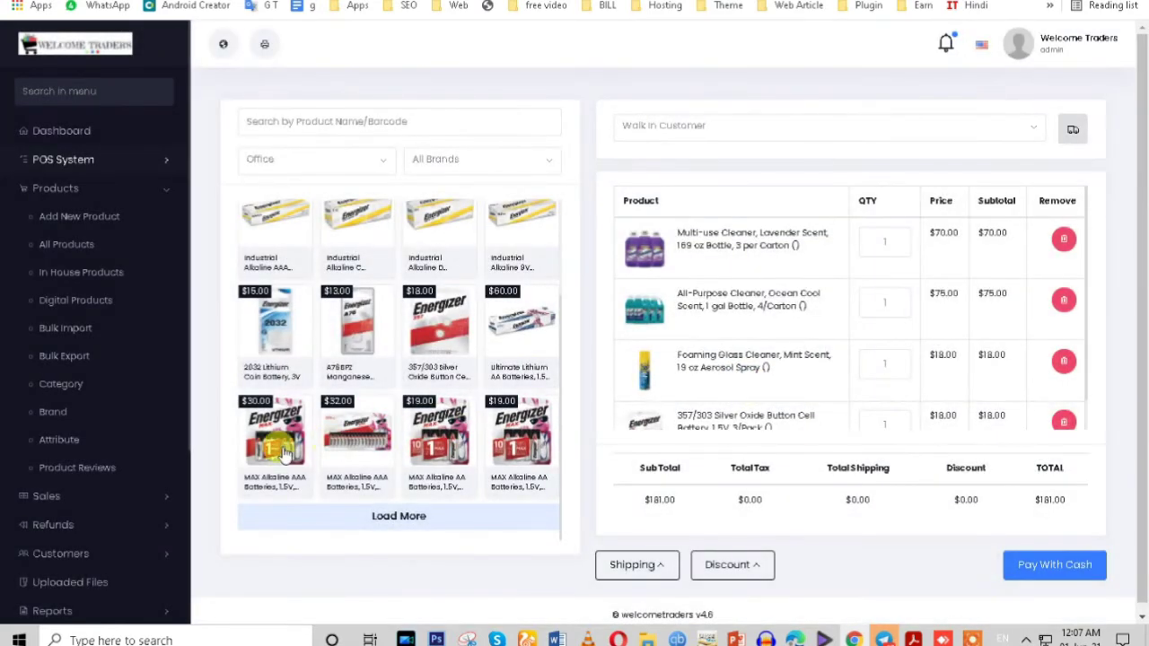
click(283, 453)
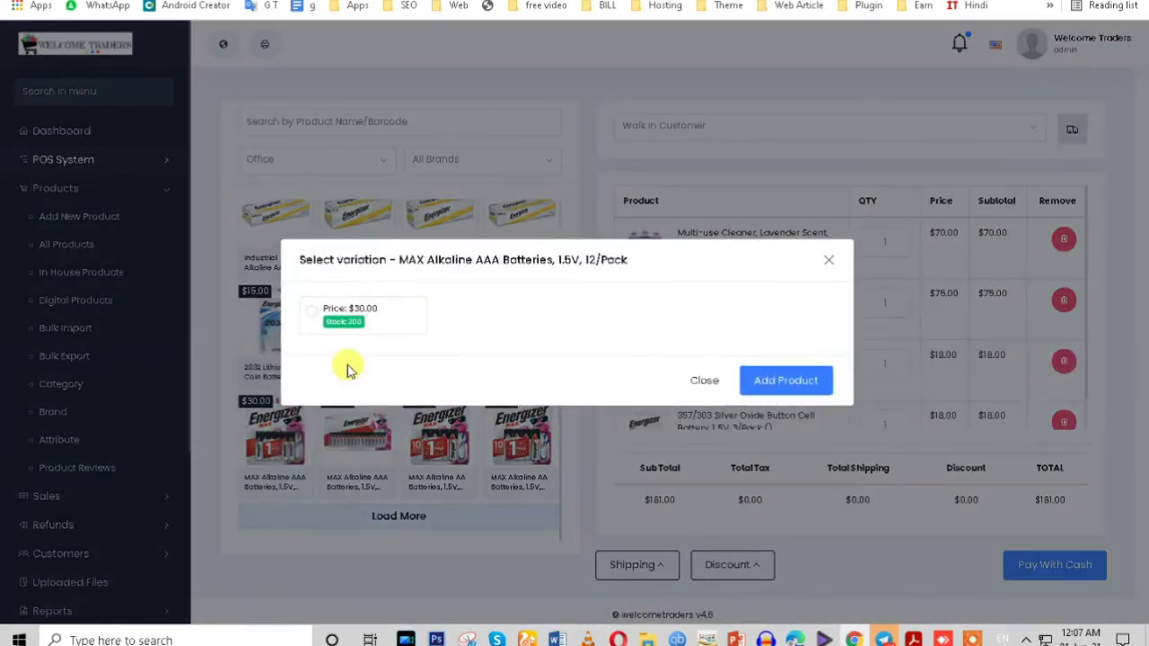
click(310, 312)
click(768, 398)
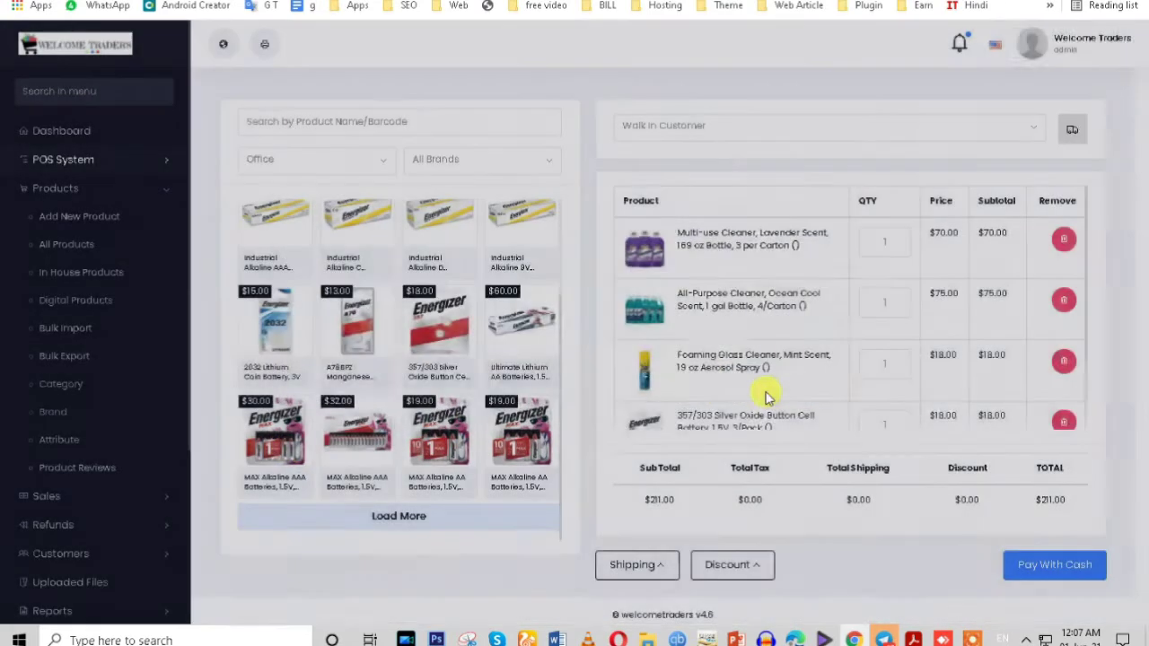
Step: Pick the fourth registered customer from the customer list in place of Walk In Customer
click(724, 126)
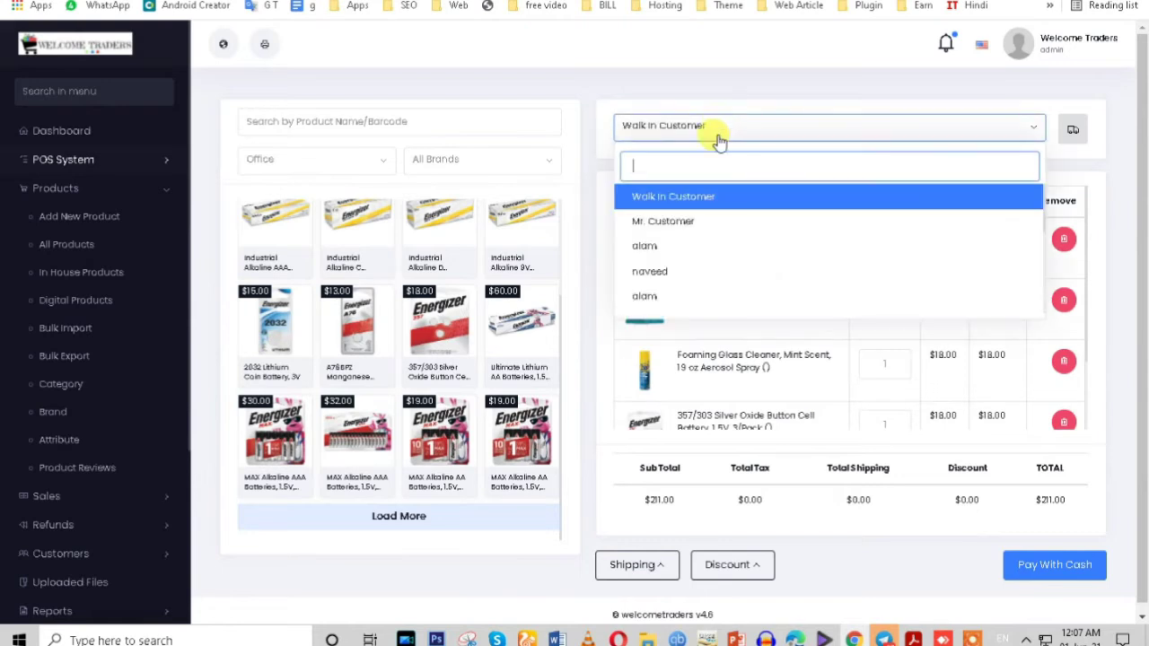
scroll(683, 233, down, 5)
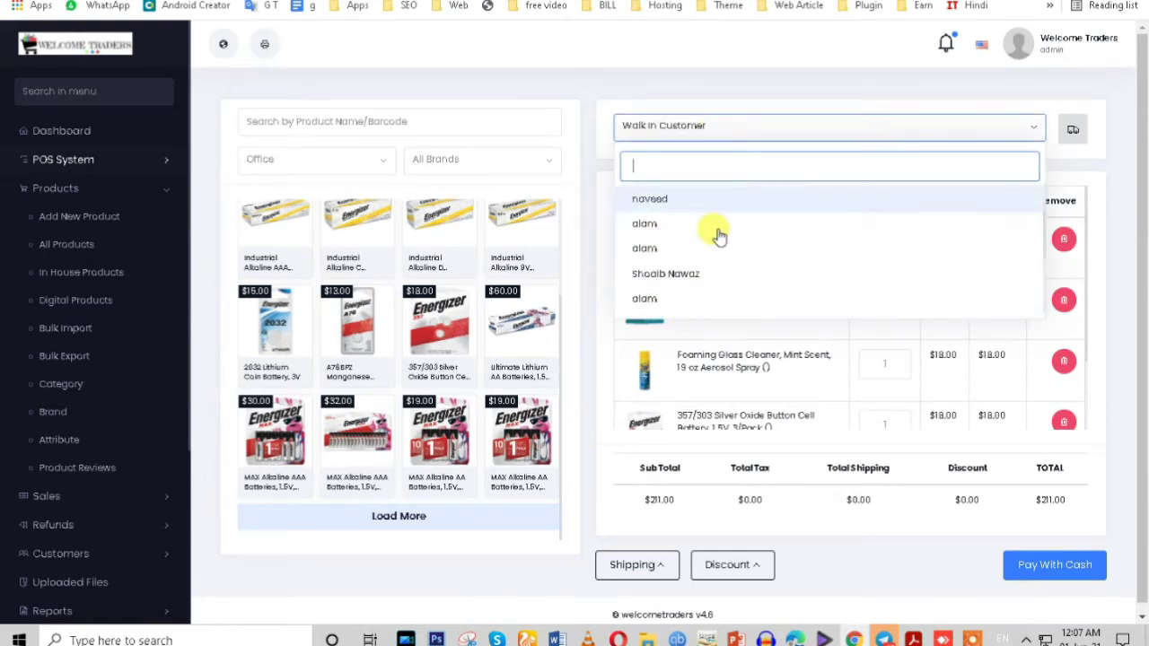
scroll(696, 304, up, 5)
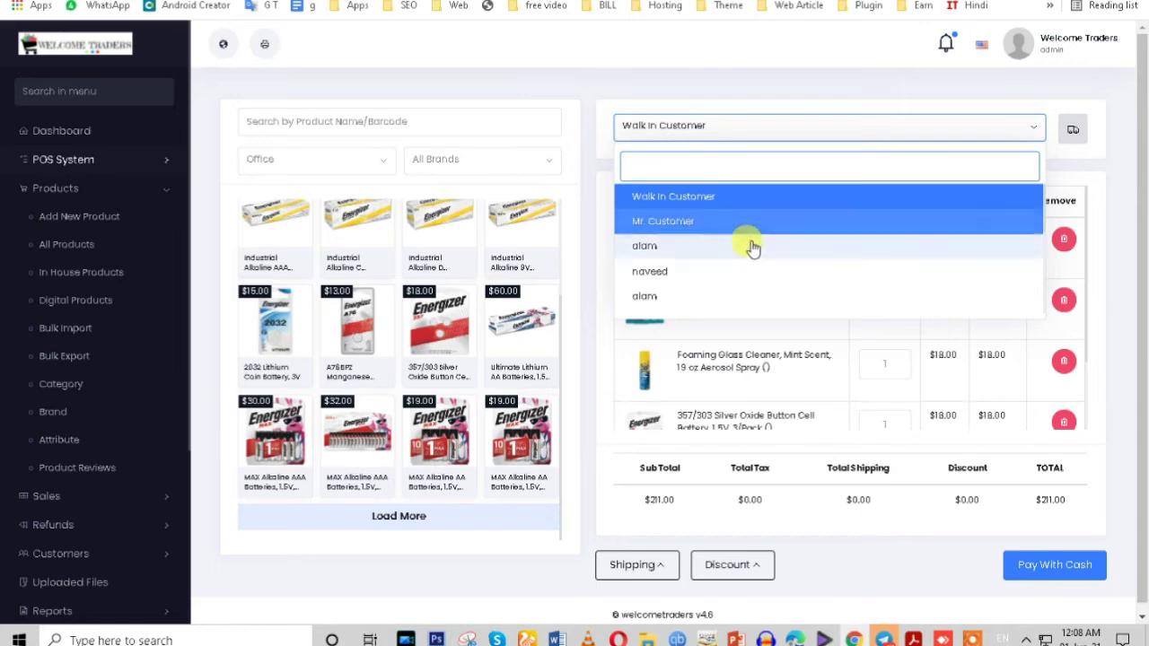
click(687, 272)
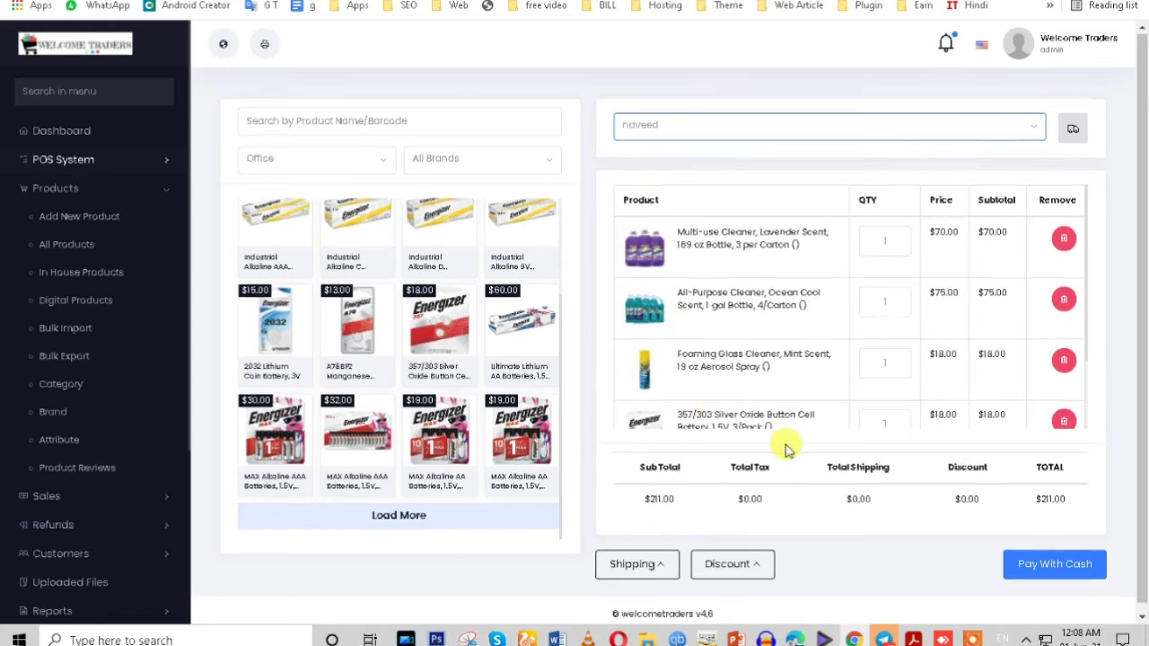
scroll(783, 445, down, 1)
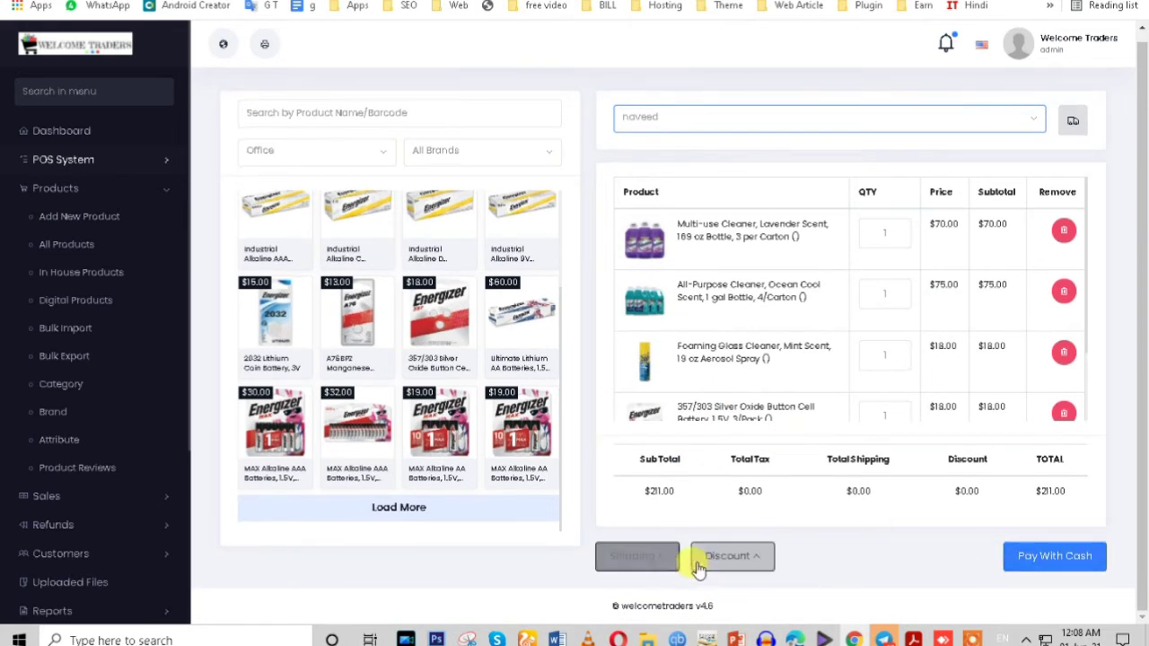
Step: Set the order's shipping option to With Shipping Charge
click(663, 565)
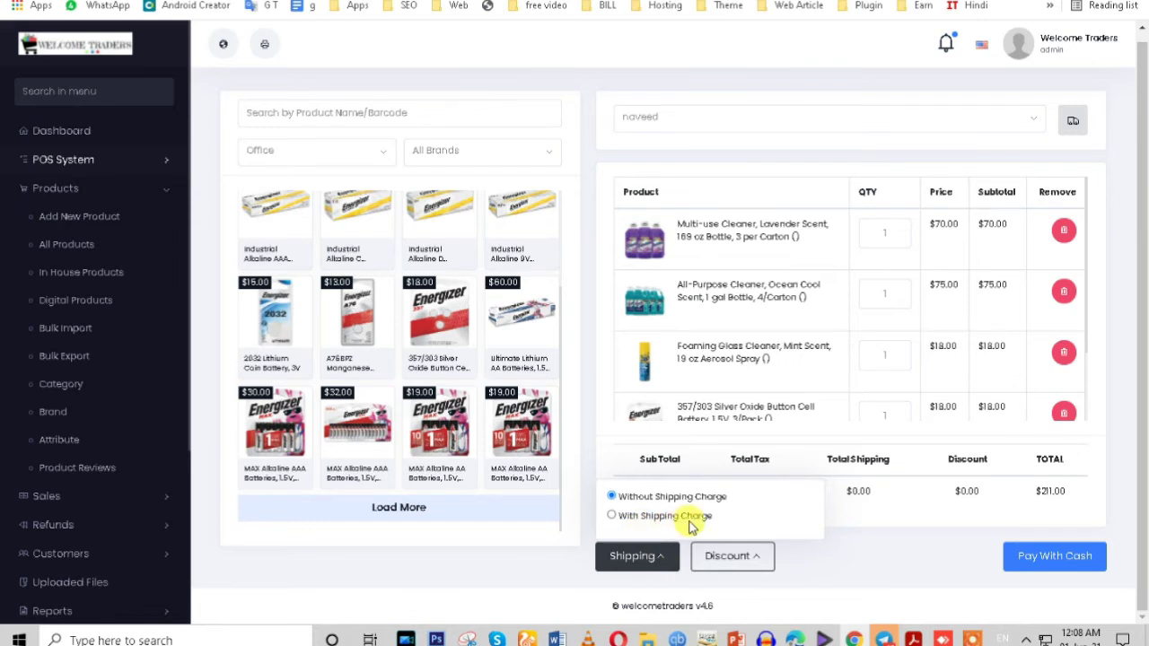
click(618, 526)
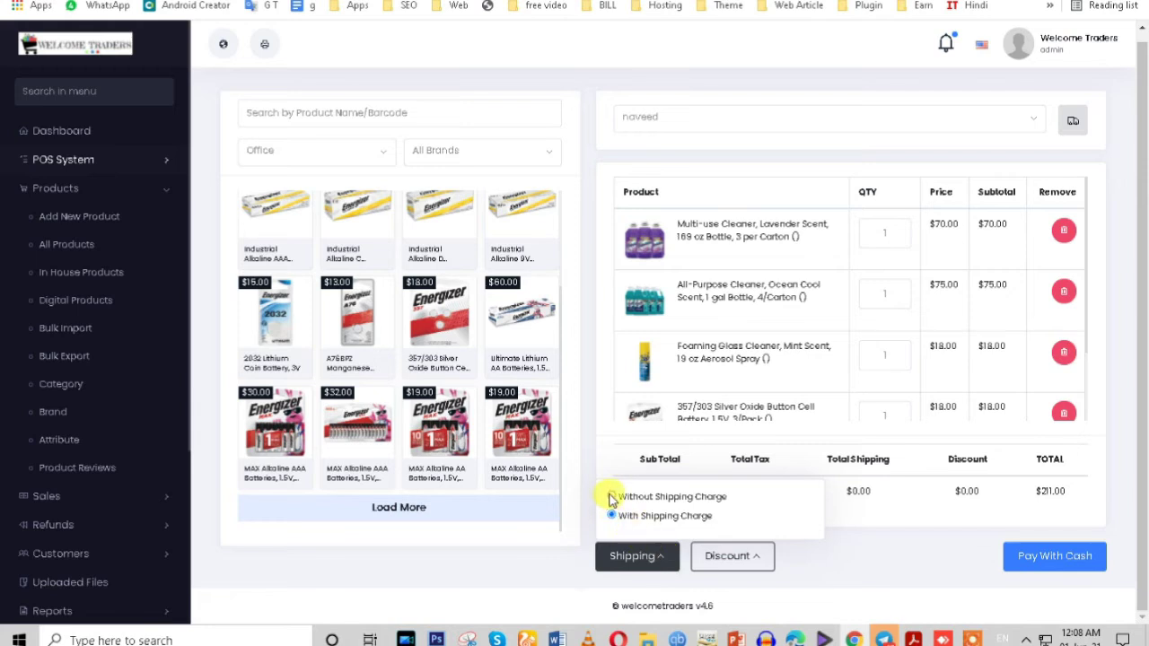
click(848, 521)
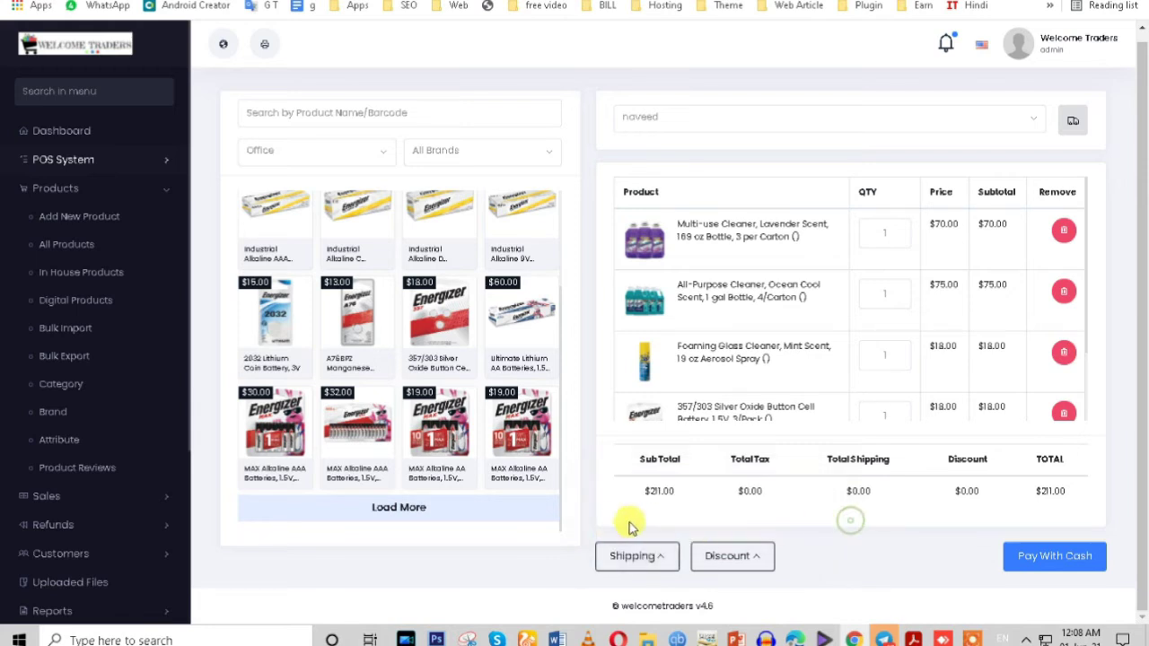
Step: Leave the discount at 0 and review the subtotal, tax and shipping figures
click(757, 558)
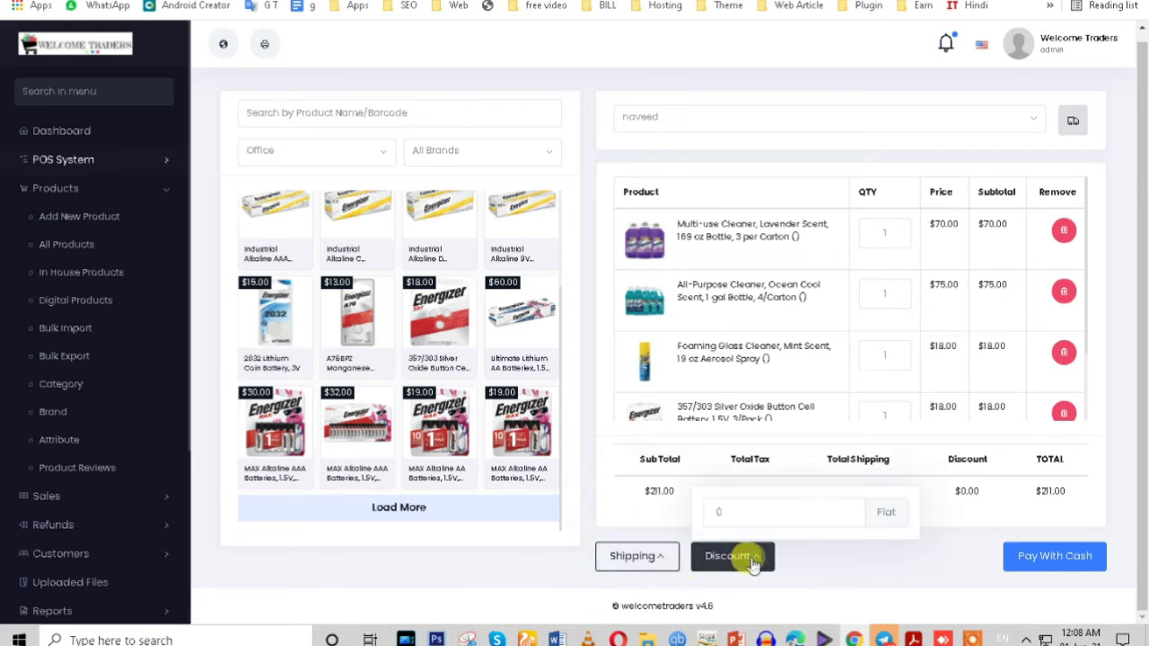
click(645, 516)
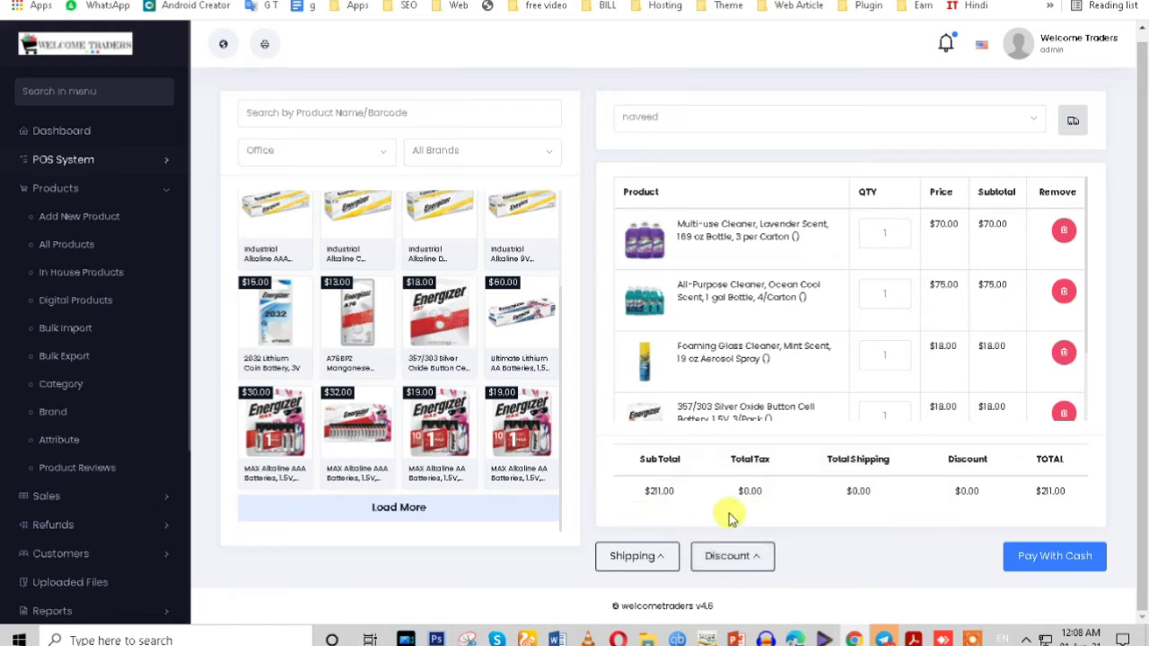
click(757, 558)
click(725, 513)
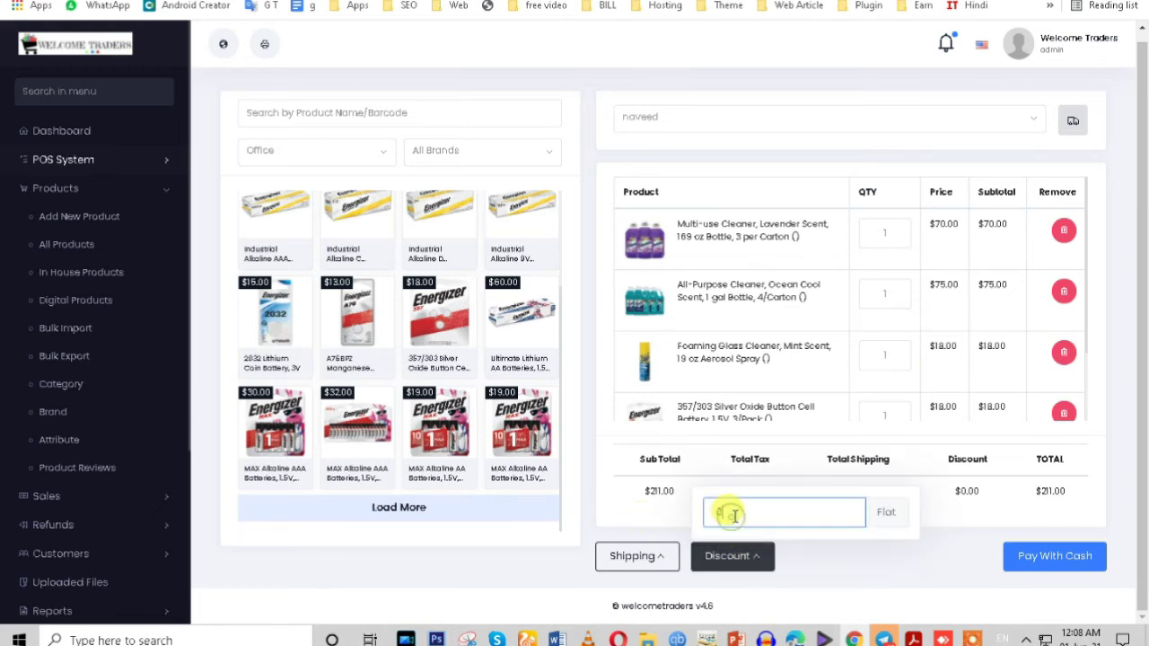
click(619, 509)
drag(631, 492, 964, 490)
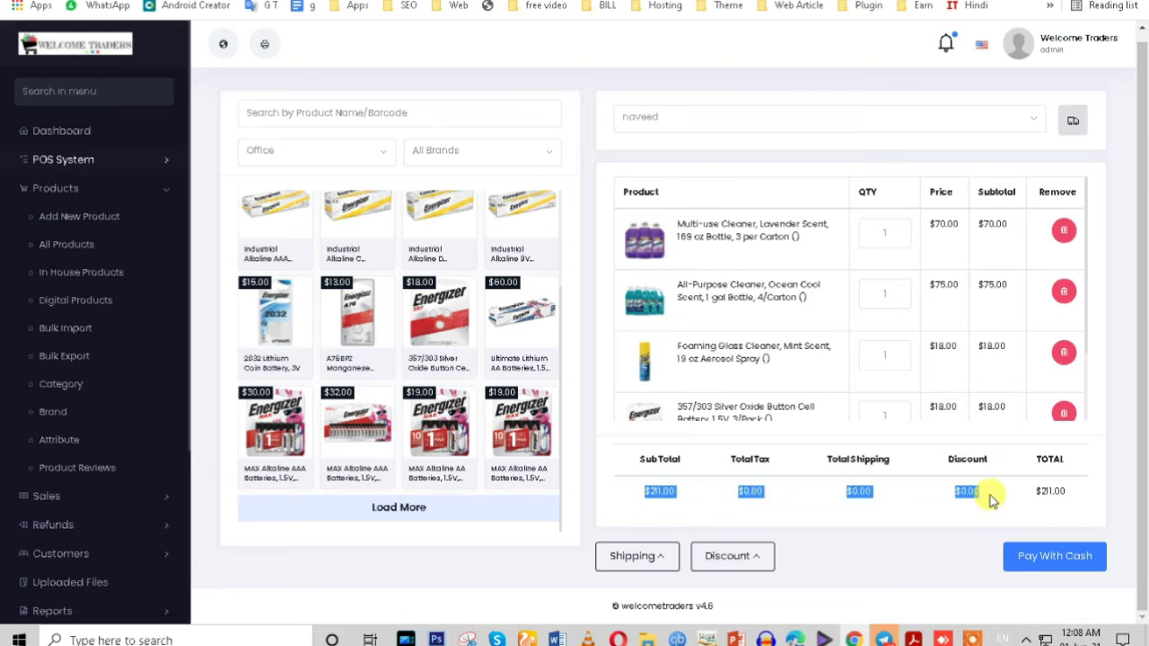
click(854, 491)
drag(826, 459, 892, 463)
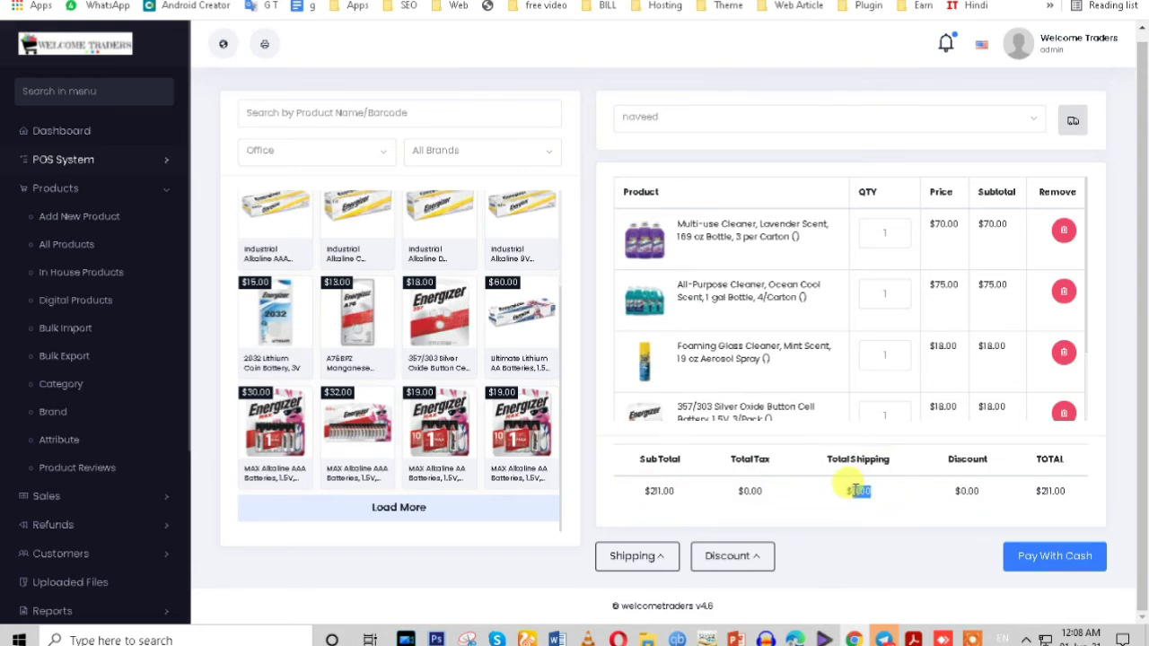
double_click(750, 490)
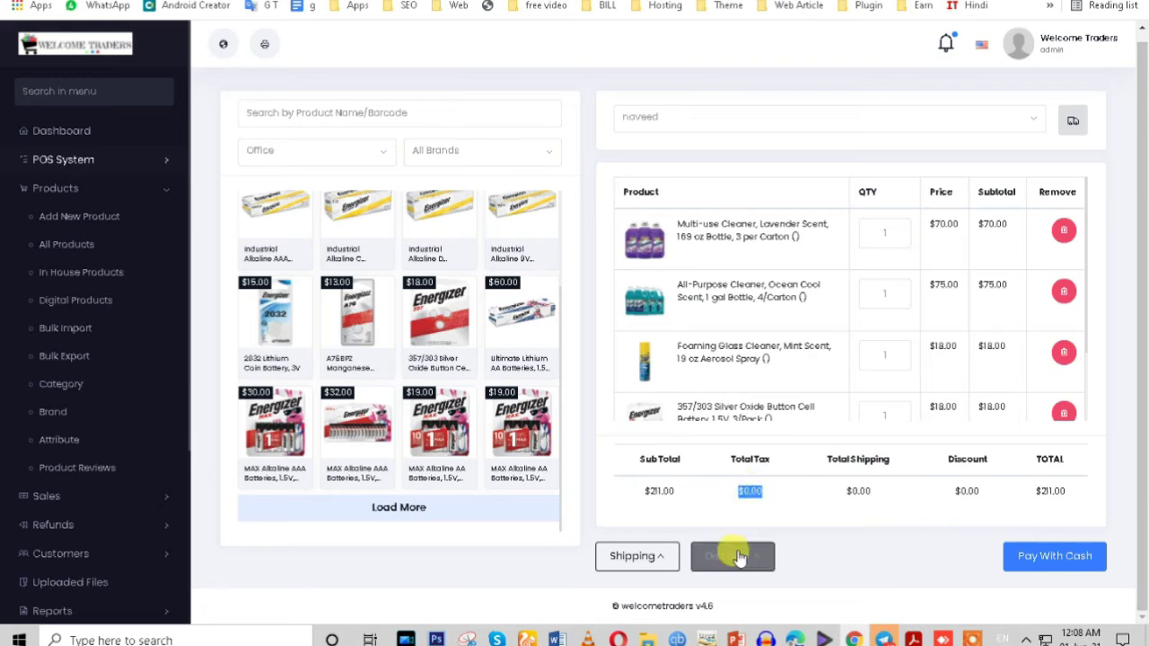
Step: Bring up the Order Confirmation prompt for paying the $211.00 order with cash
click(1052, 564)
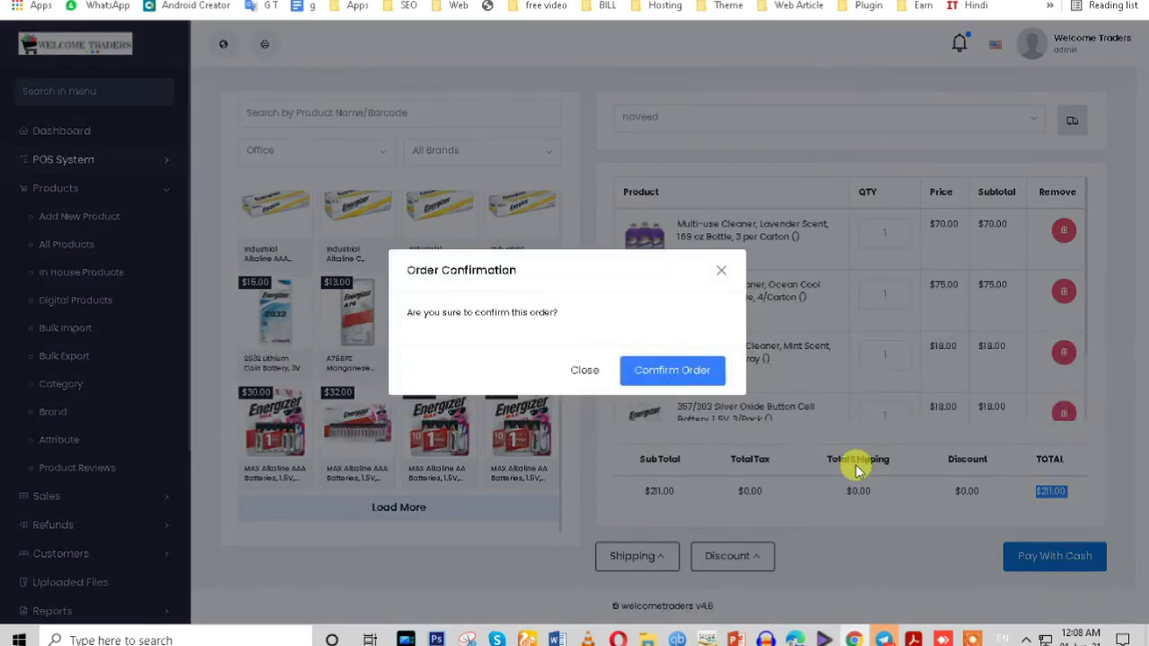
drag(409, 271, 537, 271)
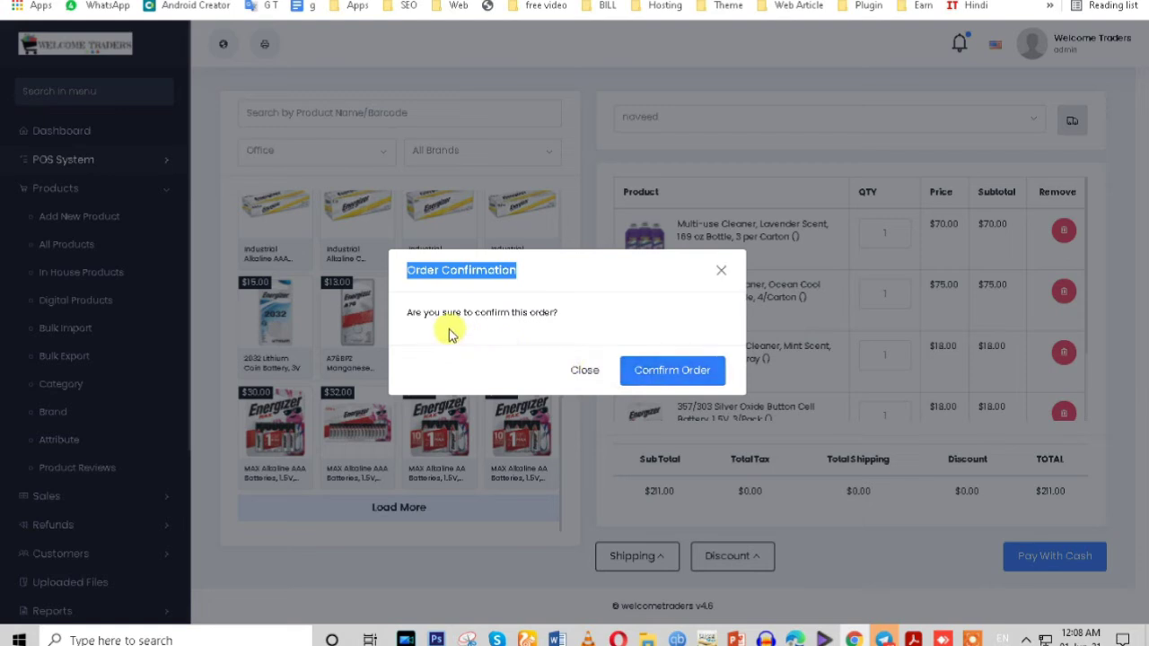
drag(405, 313, 576, 319)
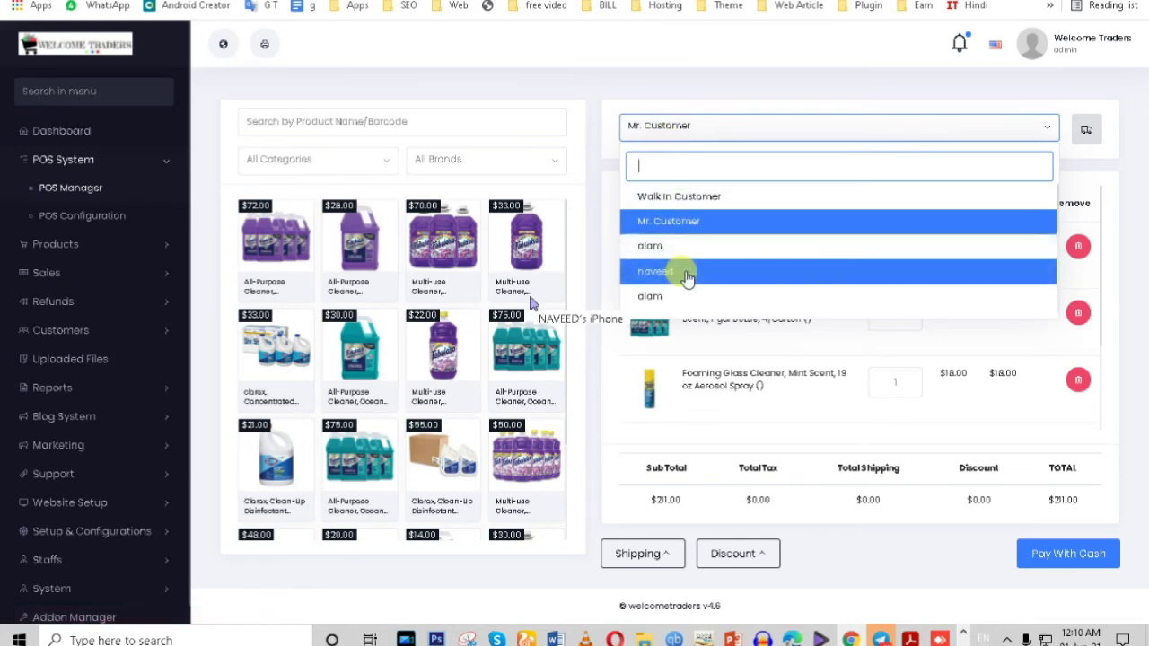
Step: Reselect the fourth customer, replace the shipping address text, and set the country to Albania
click(685, 269)
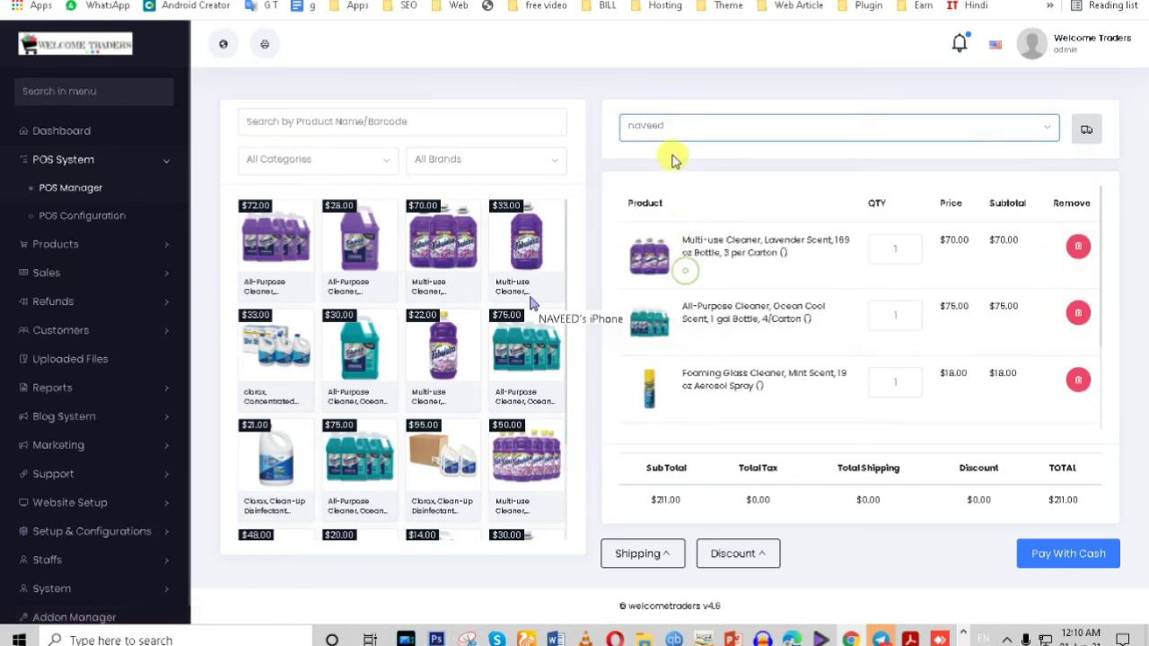
click(1087, 135)
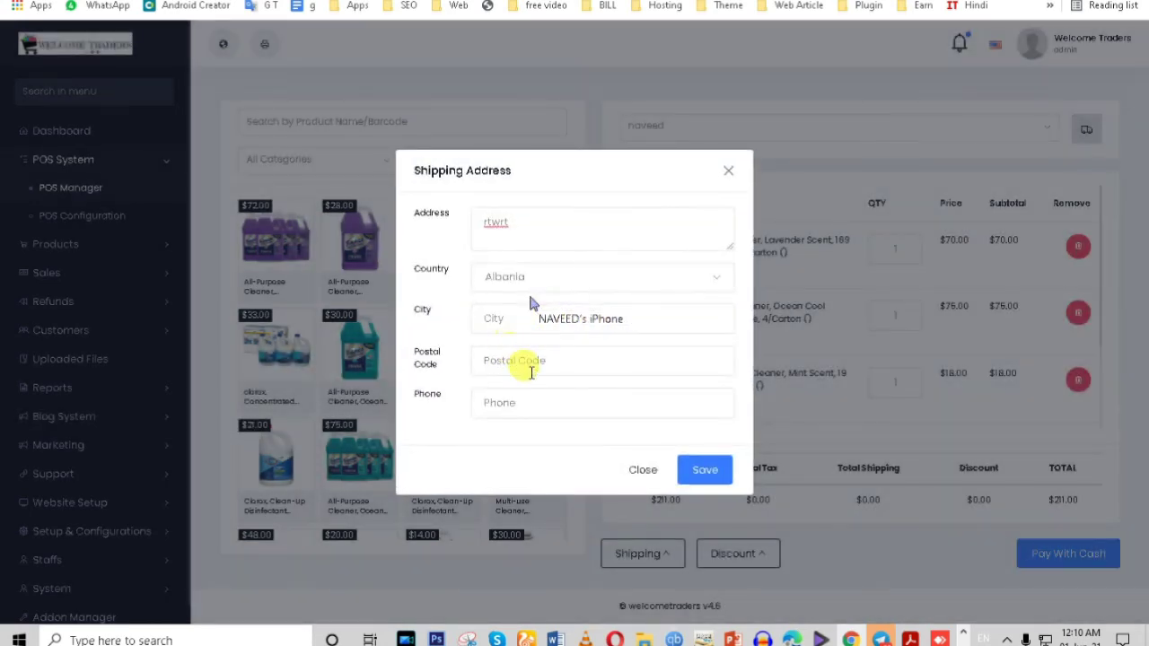
drag(532, 218, 418, 235)
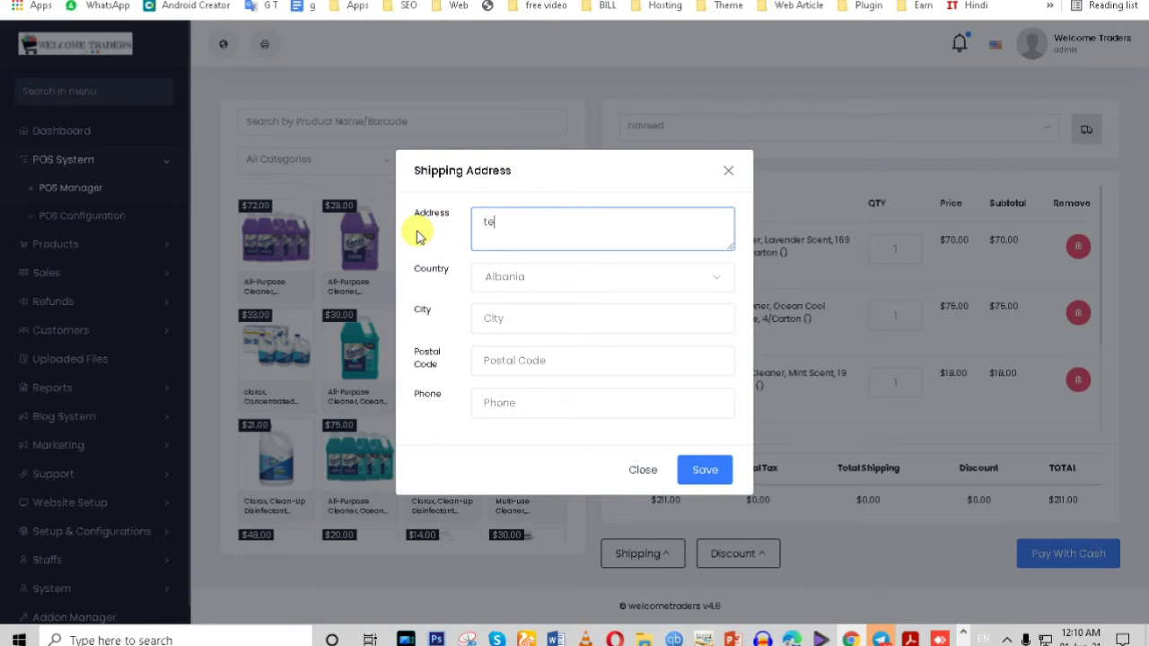
click(500, 277)
click(504, 334)
Step: Fill in city delhi and postal code 110024 in the shipping address form
click(505, 325)
click(454, 346)
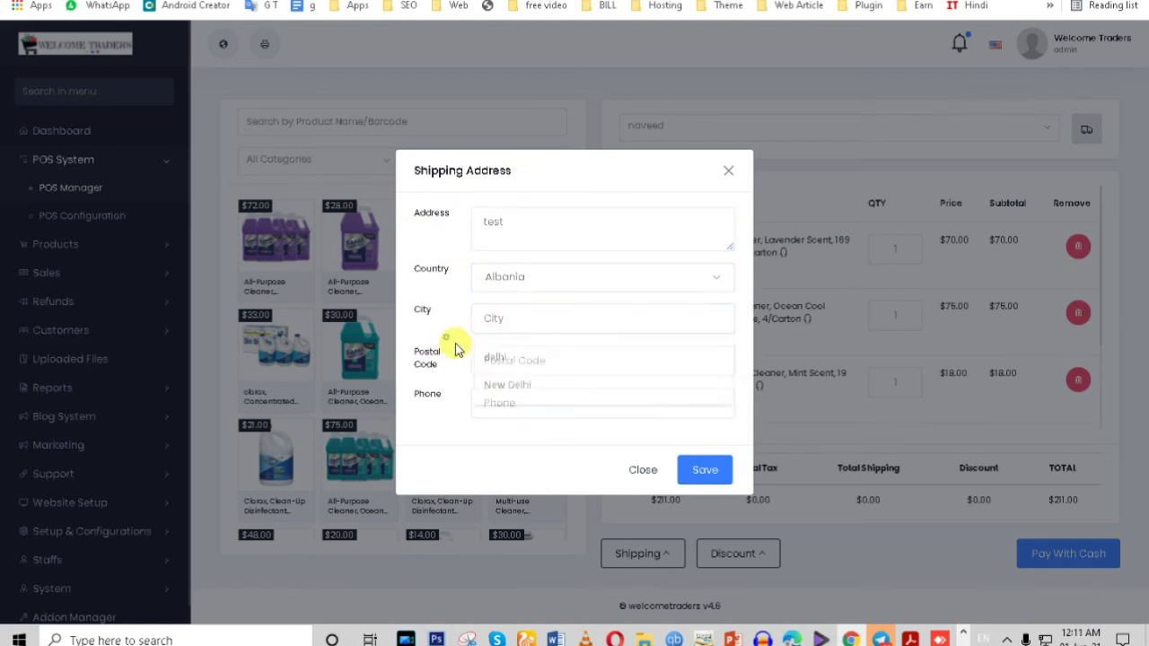
click(507, 320)
click(521, 364)
click(518, 362)
click(513, 395)
drag(524, 366, 422, 370)
text(110024)
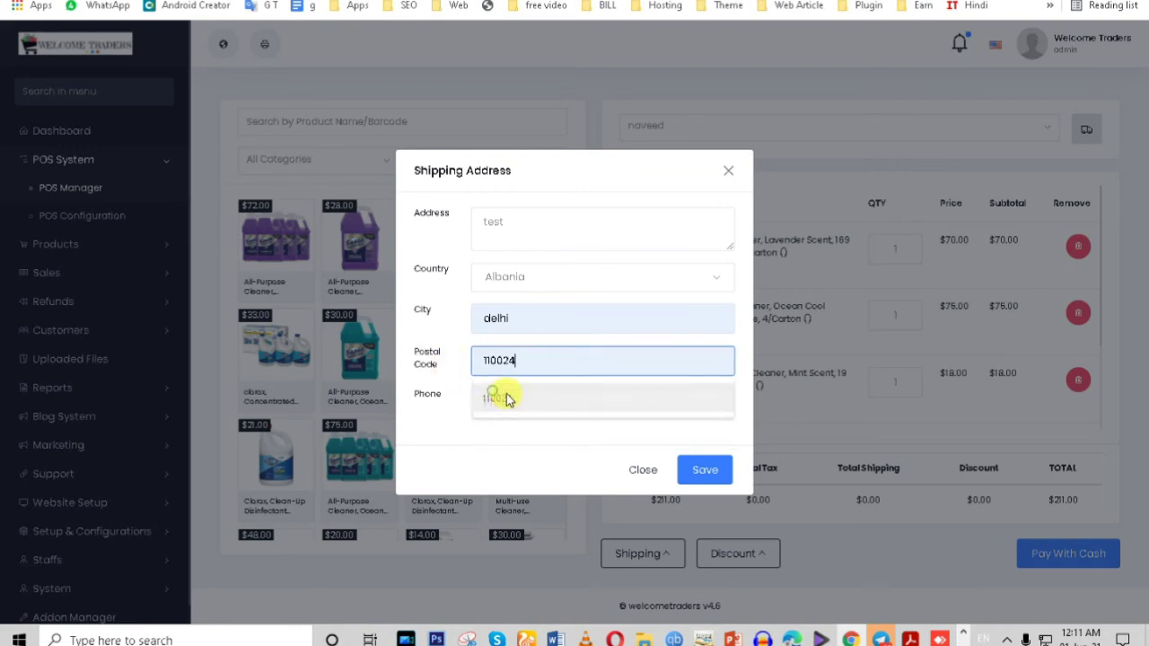
click(505, 399)
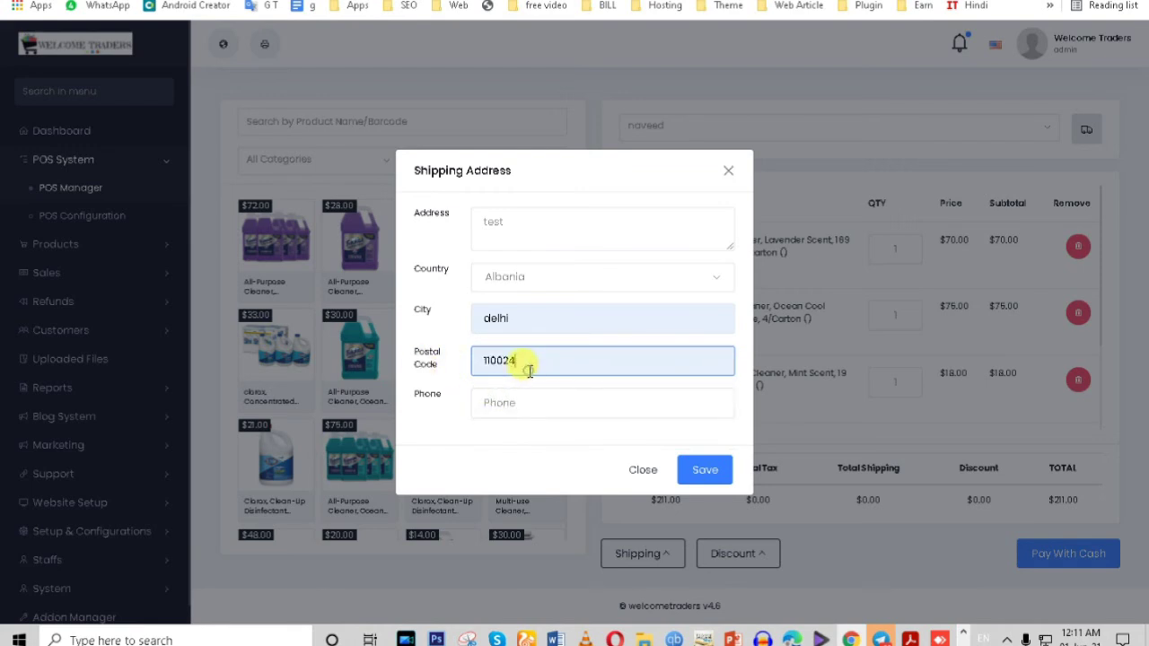
Step: Enter the customer's phone number and save the shipping address
click(517, 404)
click(699, 474)
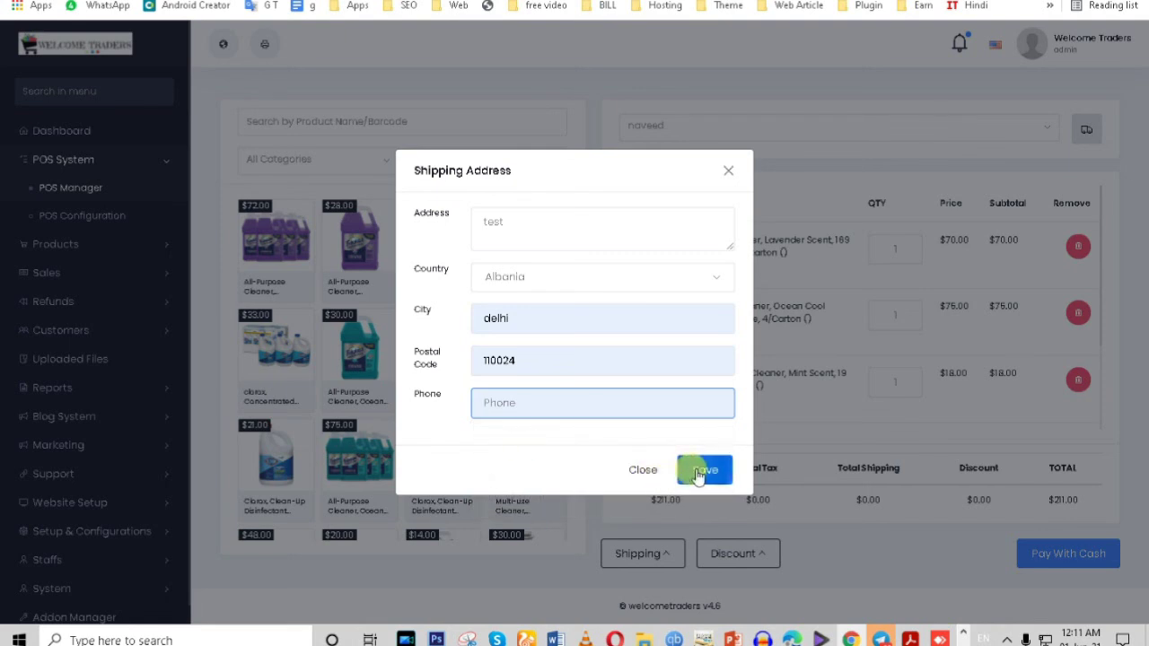
click(500, 403)
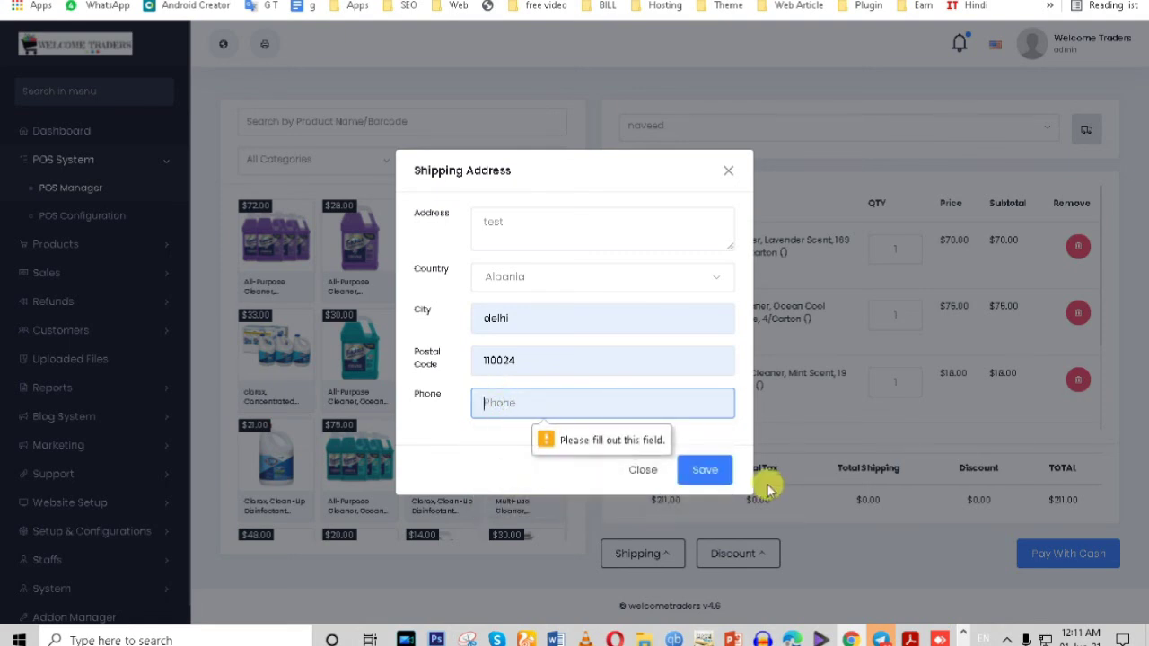
click(520, 395)
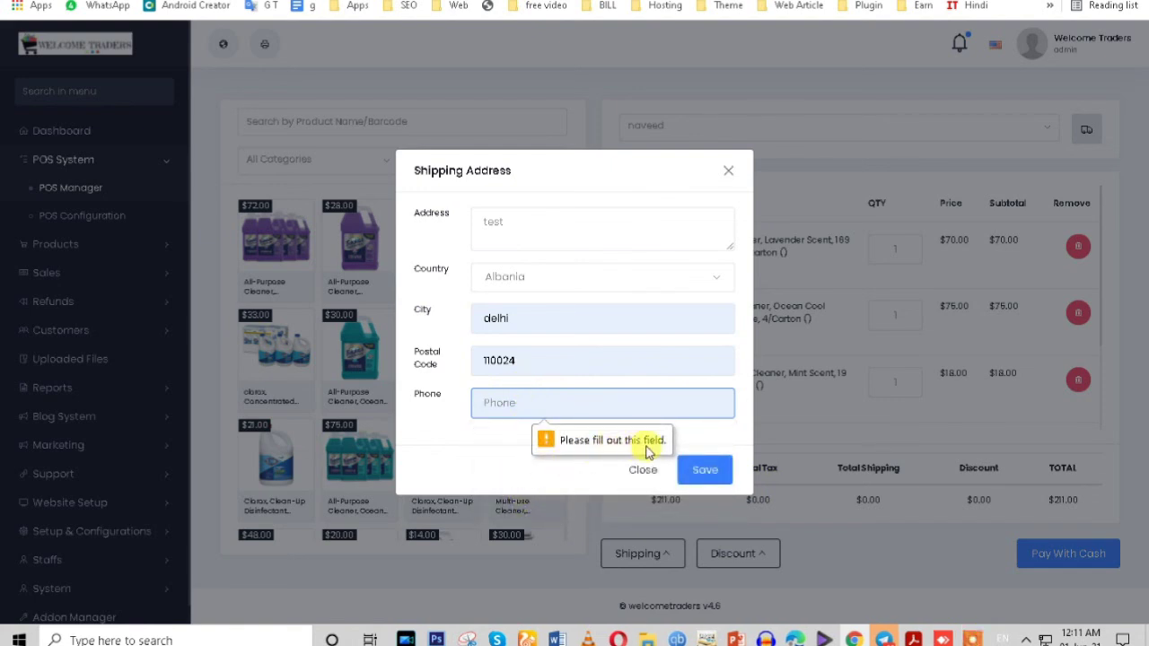
click(513, 402)
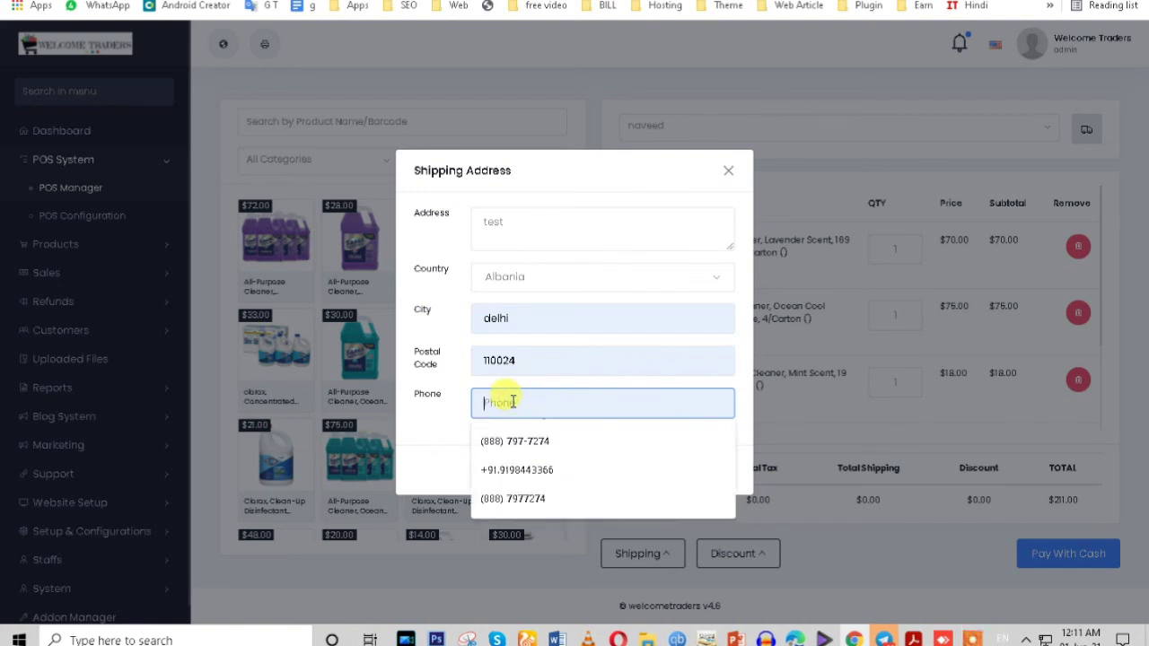
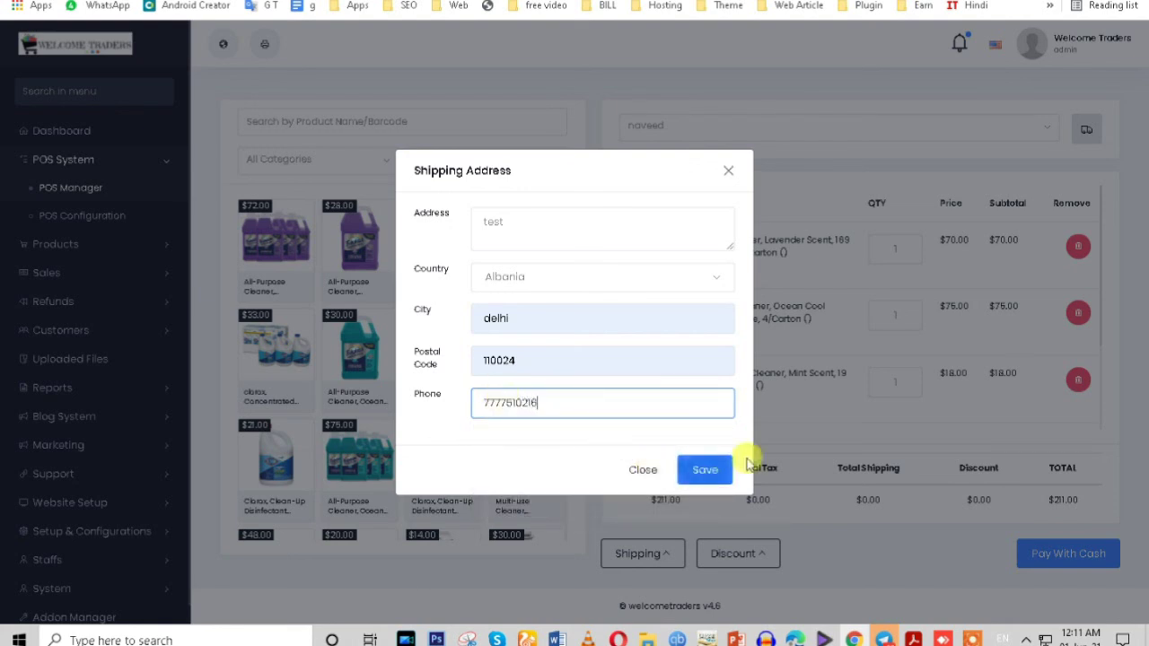
click(705, 474)
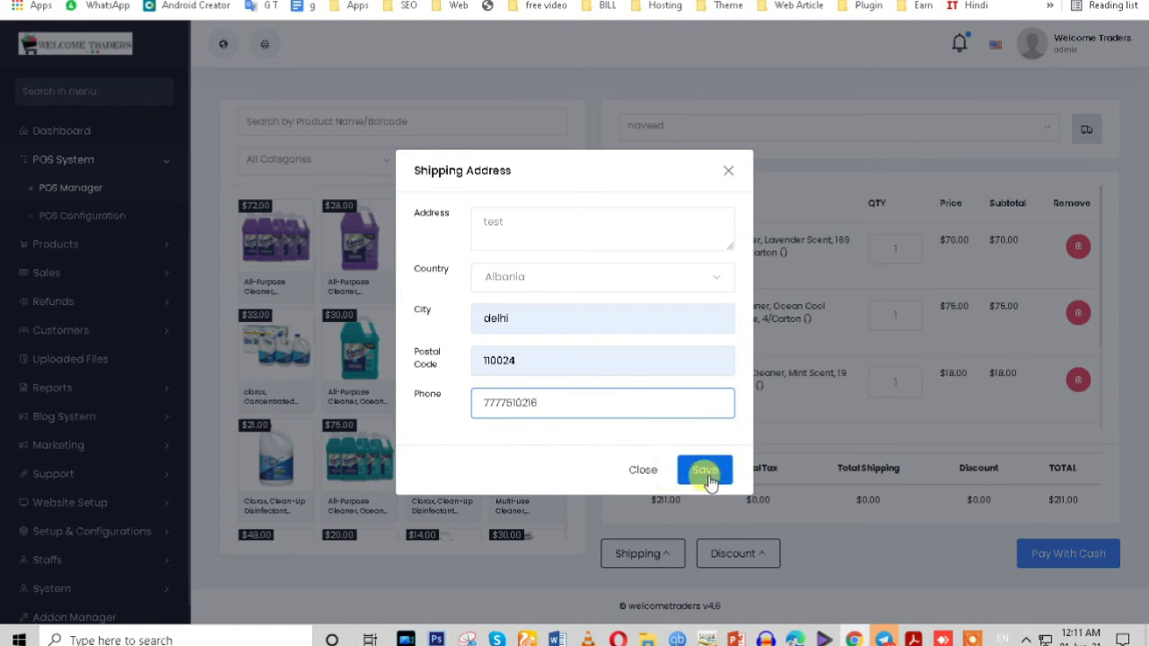